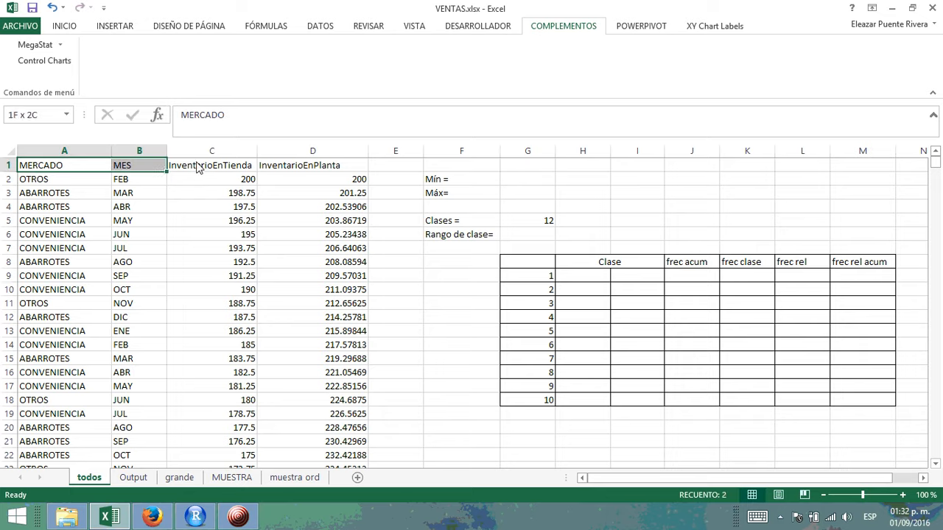
Make the header row bold in cells A1:D1.
click(72, 27)
click(72, 71)
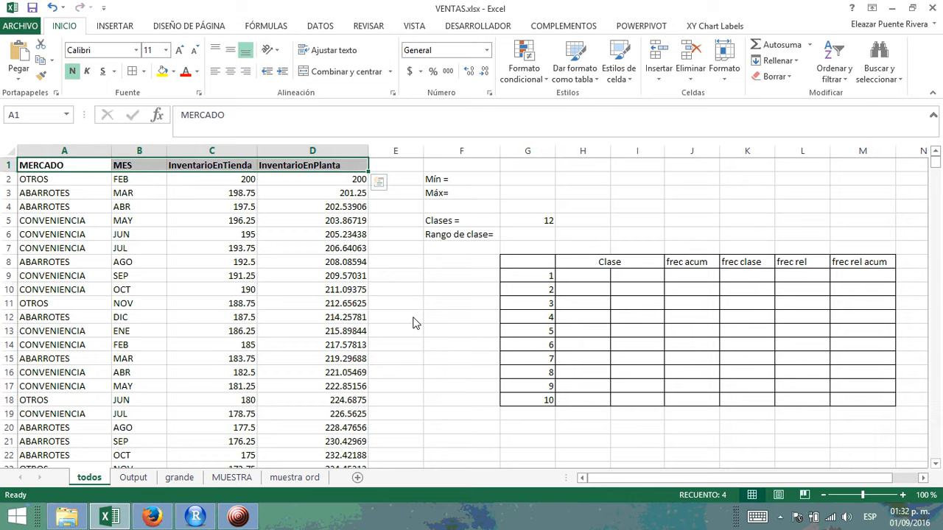
click(216, 221)
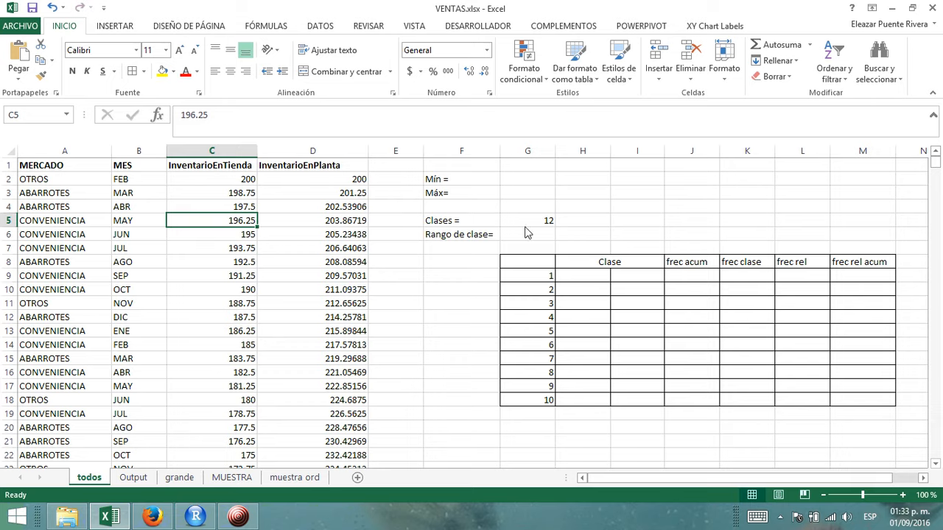
Extend the bordered class table down to class 12 in row 20 and centre the Clases value in G5.
click(533, 280)
drag(536, 285, 898, 434)
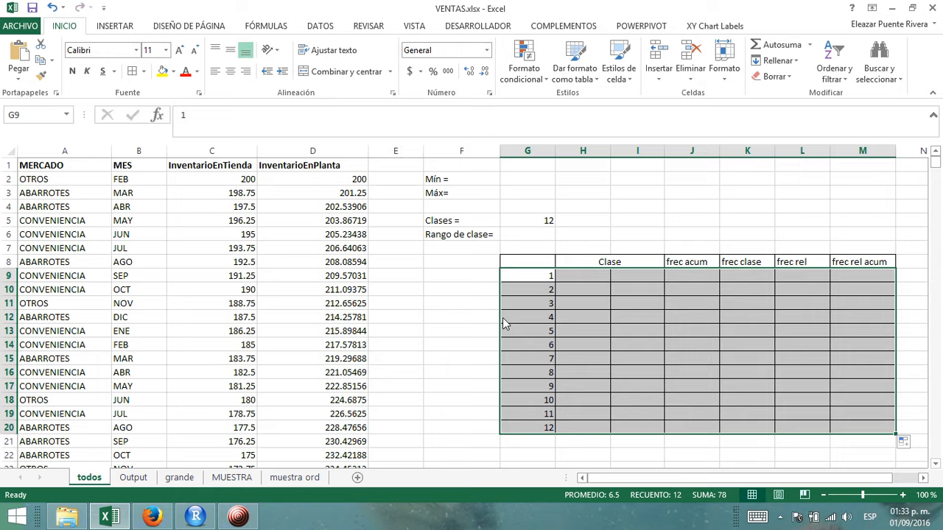
click(547, 225)
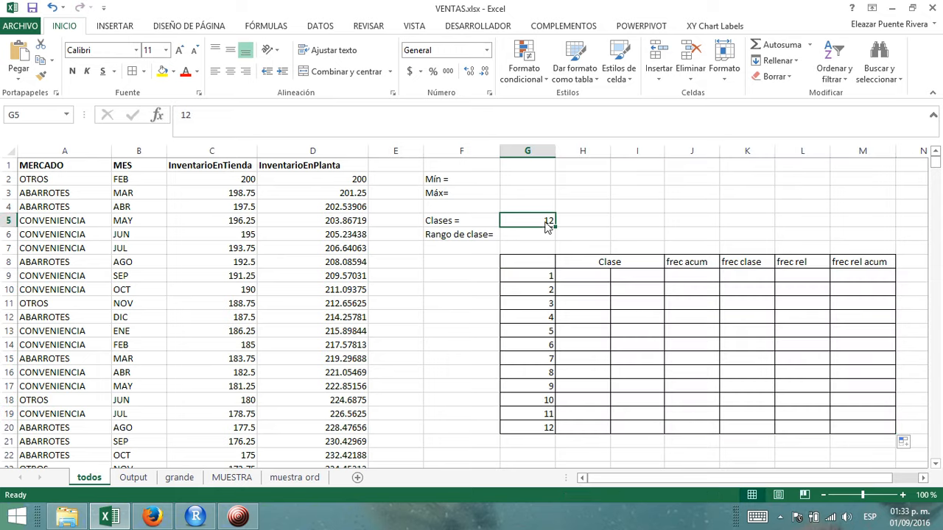
click(230, 72)
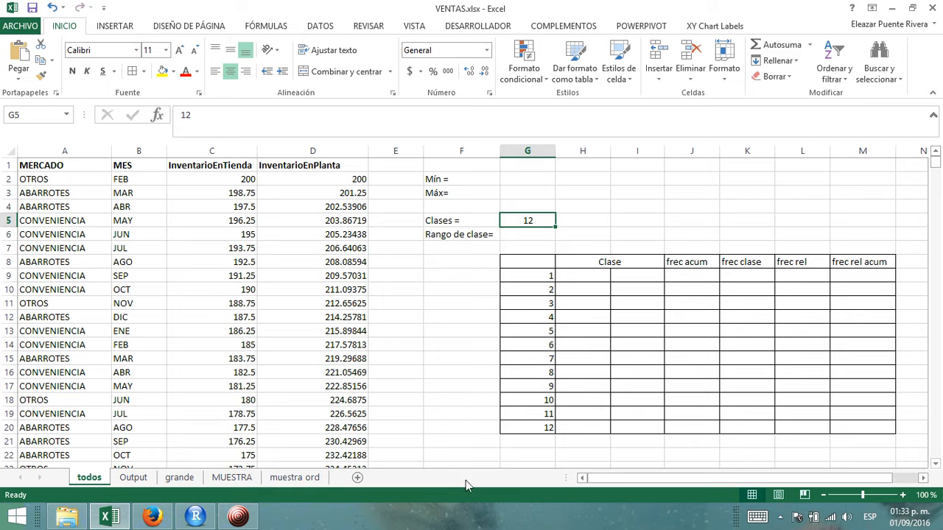
click(428, 339)
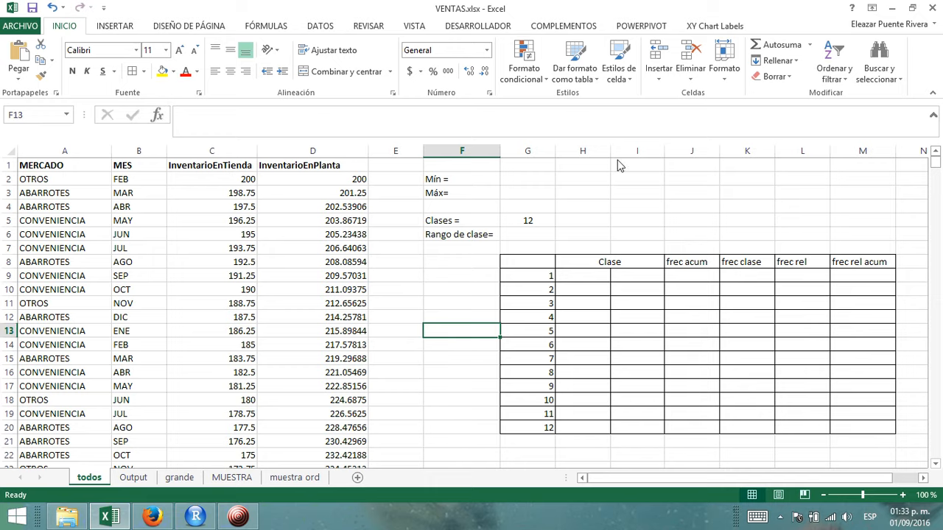
Calculate the minimum of InventarioEnPlanta in G2 with =MIN(D2:D722).
click(520, 181)
text(=)
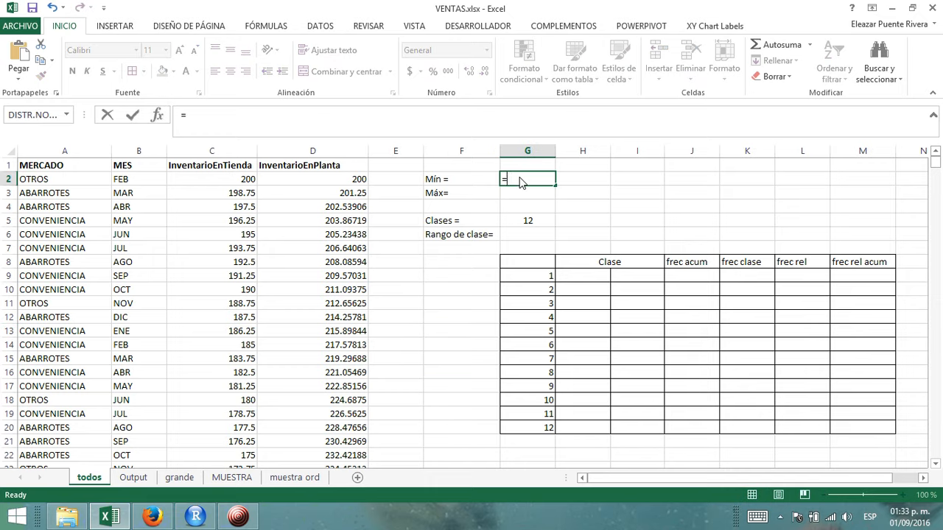
text(min()
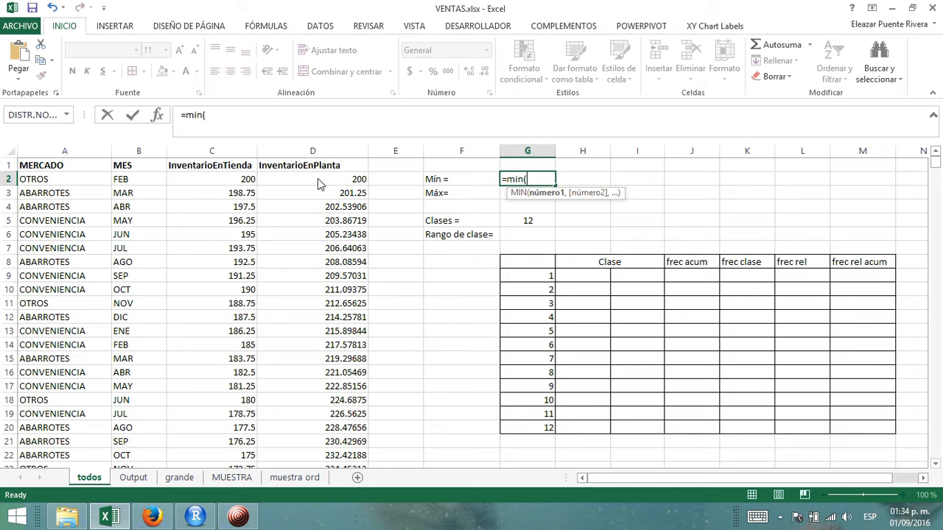
drag(318, 178, 324, 475)
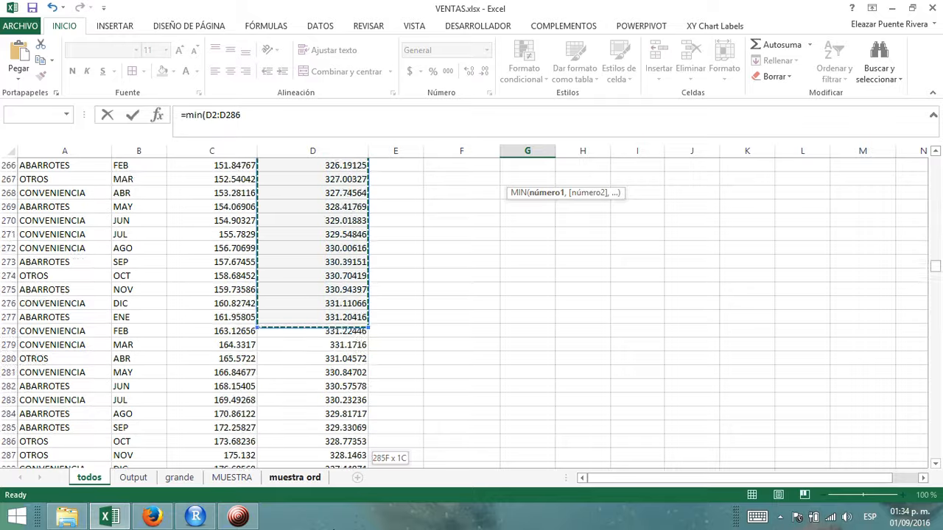
drag(335, 528, 332, 441)
text())
key(Return)
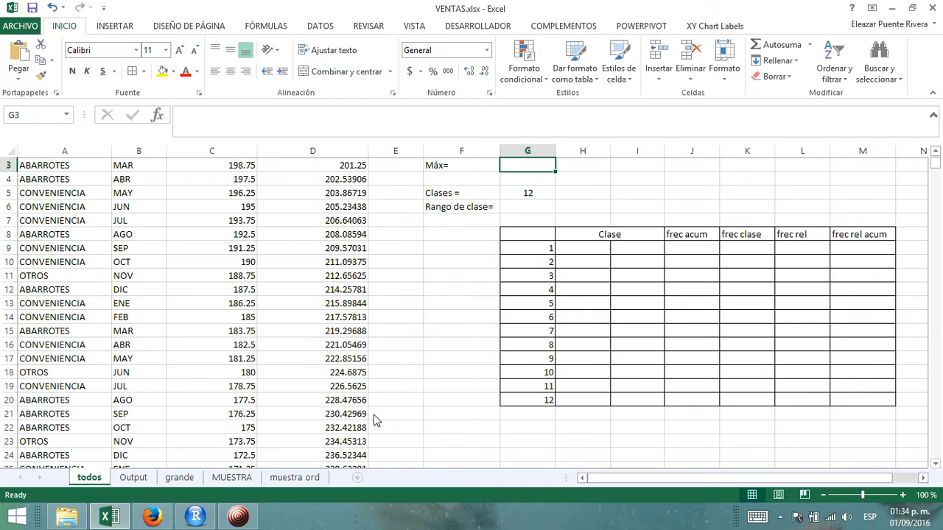
scroll(611, 158, up, 1)
click(522, 180)
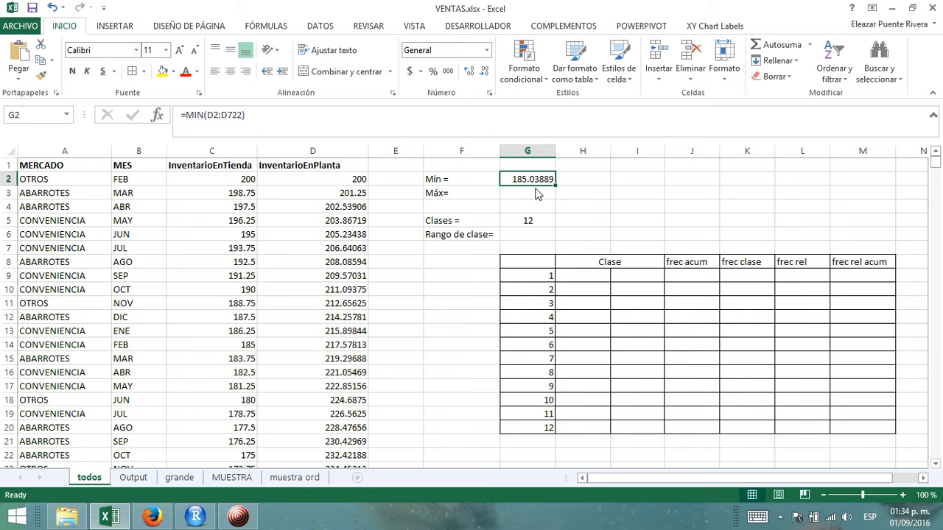
Fill the minimum formula down into G3, change its function to MAX, and make its range start at D2.
drag(556, 186, 554, 198)
click(524, 198)
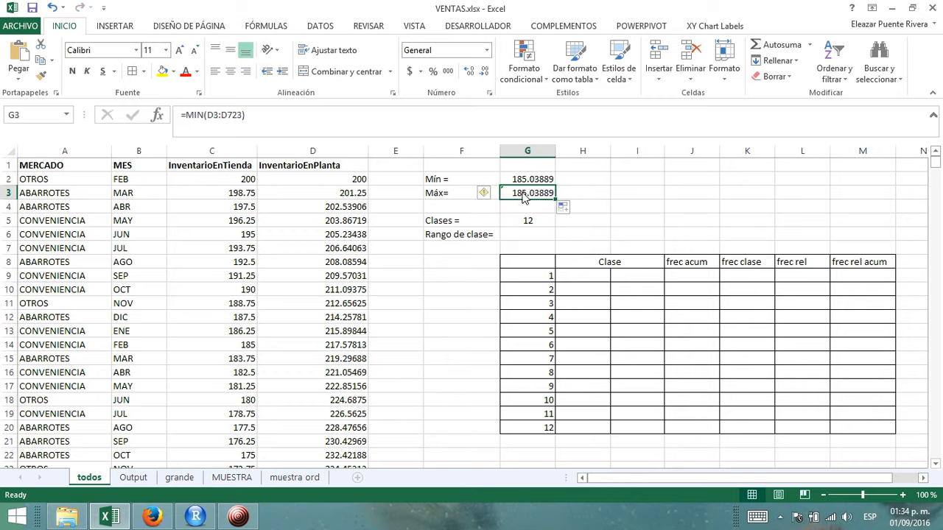
double_click(524, 197)
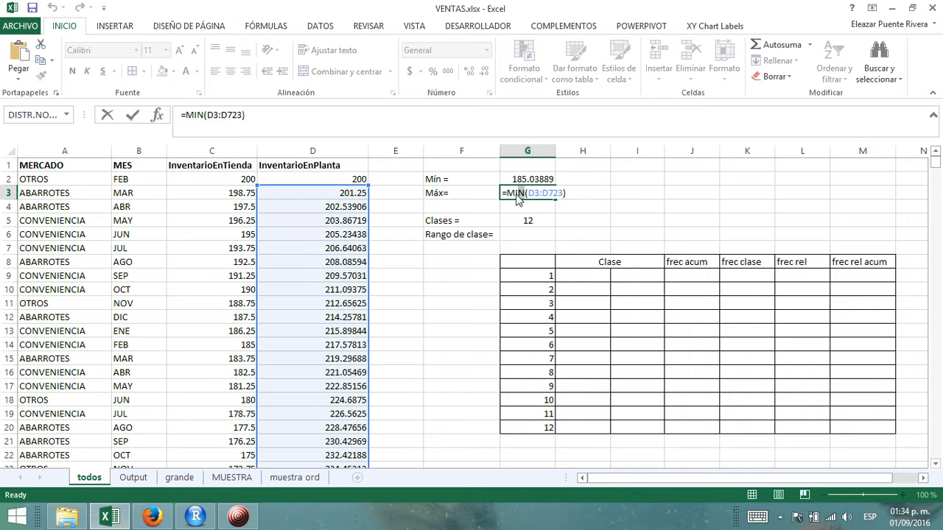
double_click(518, 197)
text(Max)
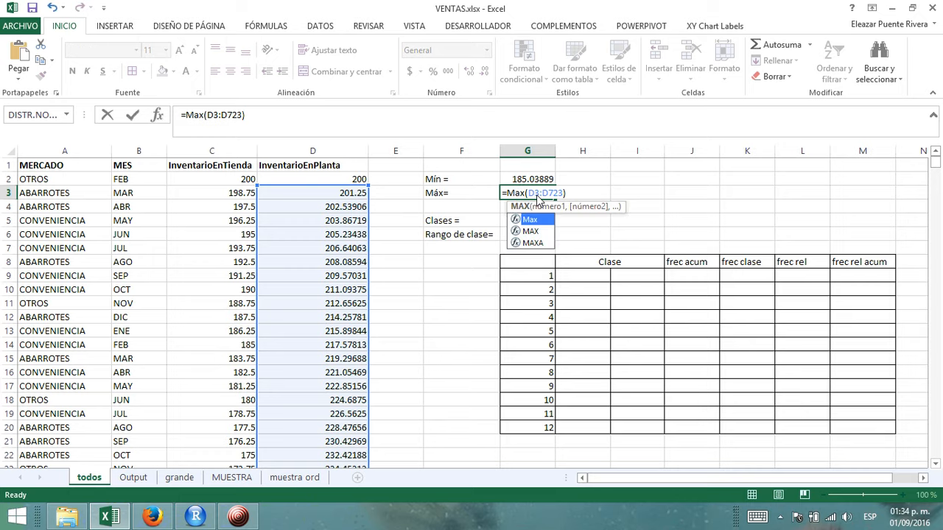
click(537, 196)
click(539, 195)
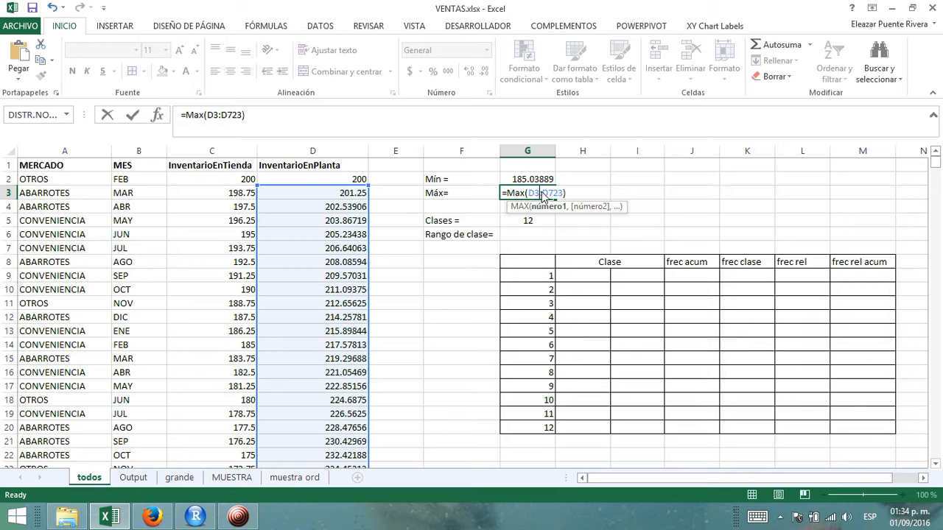
key(BackSpace)
text(2)
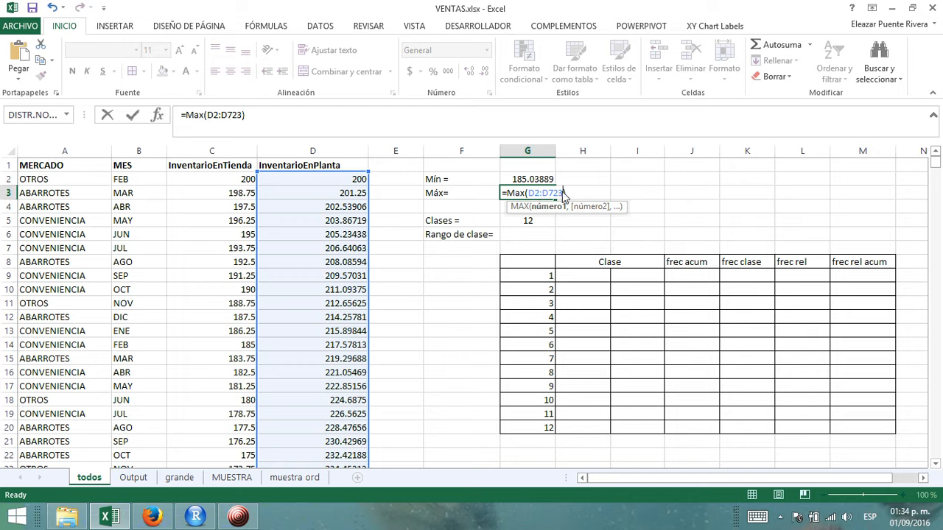
key(Return)
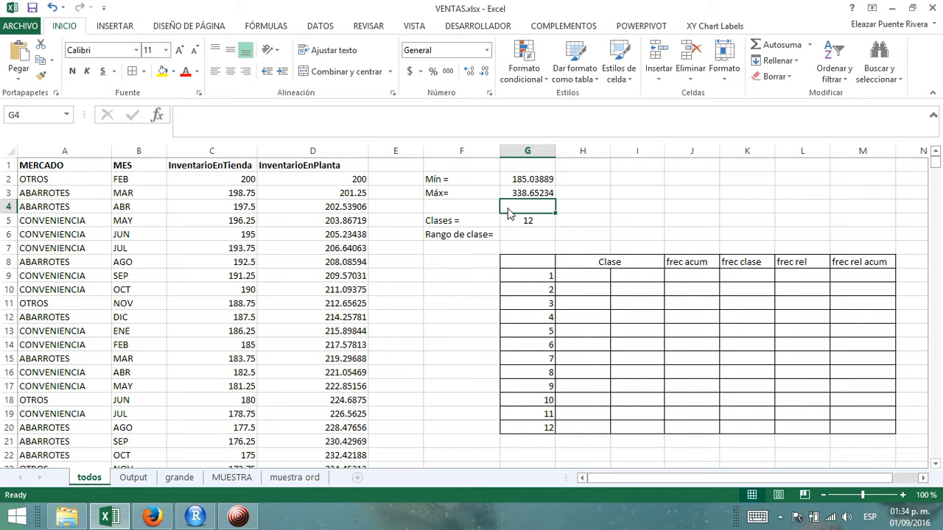
Enter the label "Rango =" in cell H1.
click(573, 167)
text(Ran)
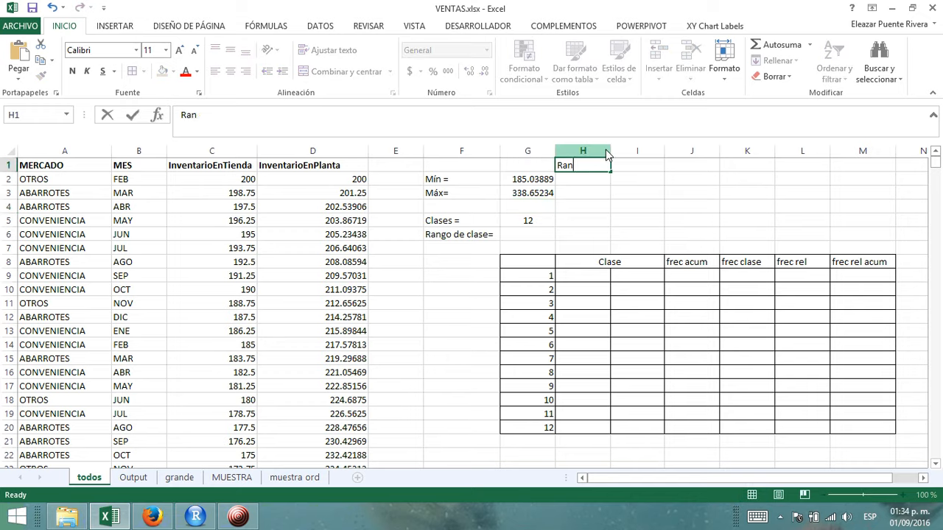
text(go =)
key(Return)
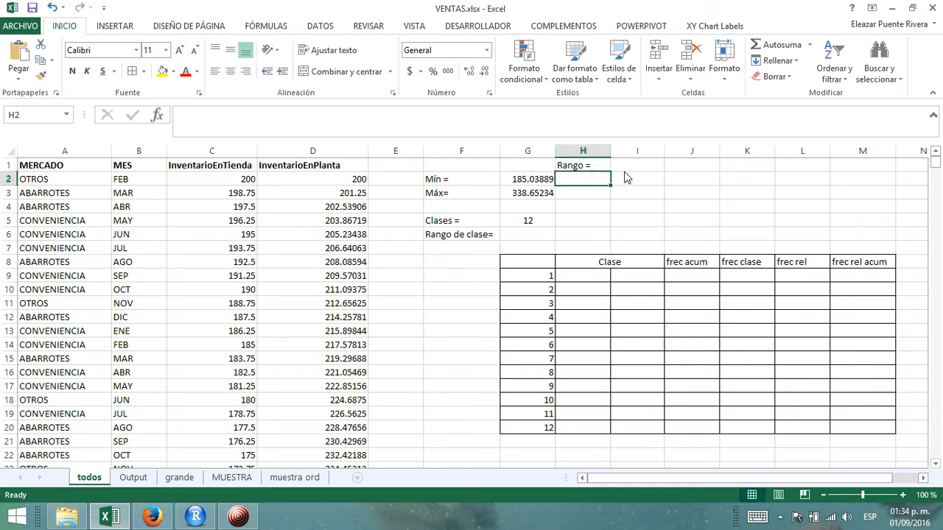
Calculate the range in I1 by subtracting the minimum from the maximum with =G3-G2.
click(630, 168)
text(=)
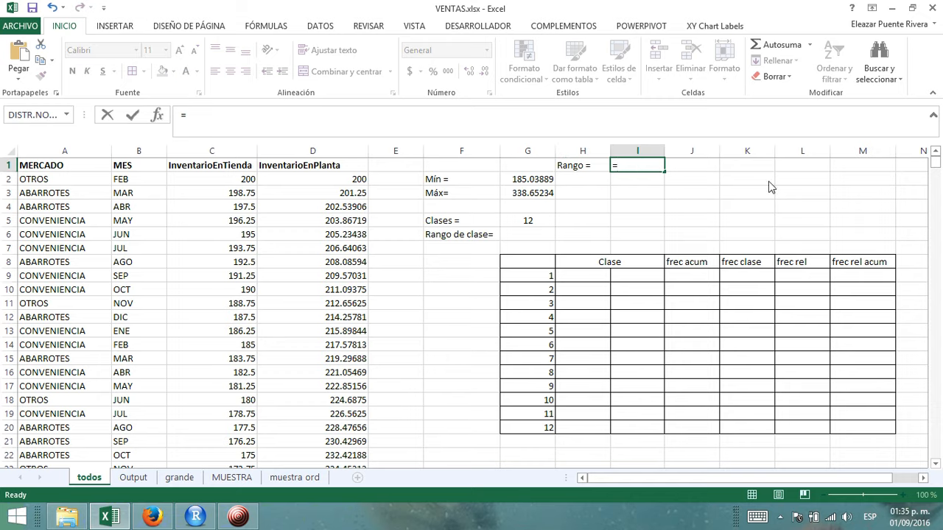
click(523, 191)
text(-)
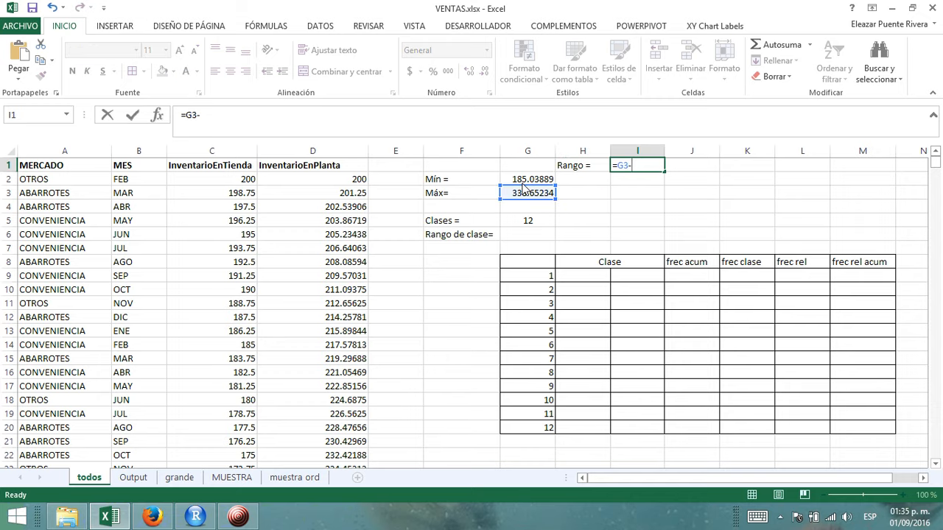
click(515, 182)
key(Return)
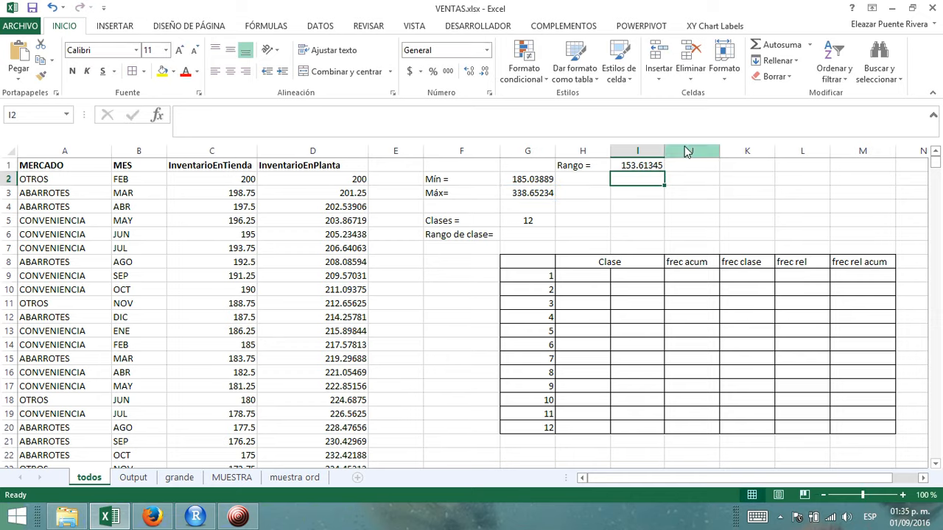
Calculate the class width in G6 by dividing the range by the number of classes with =I1/G5.
click(531, 235)
text(=)
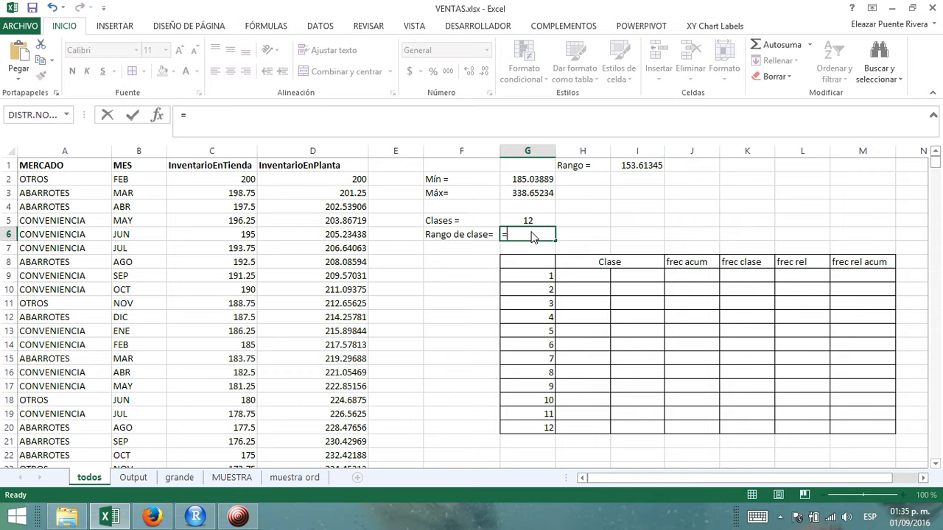
click(634, 168)
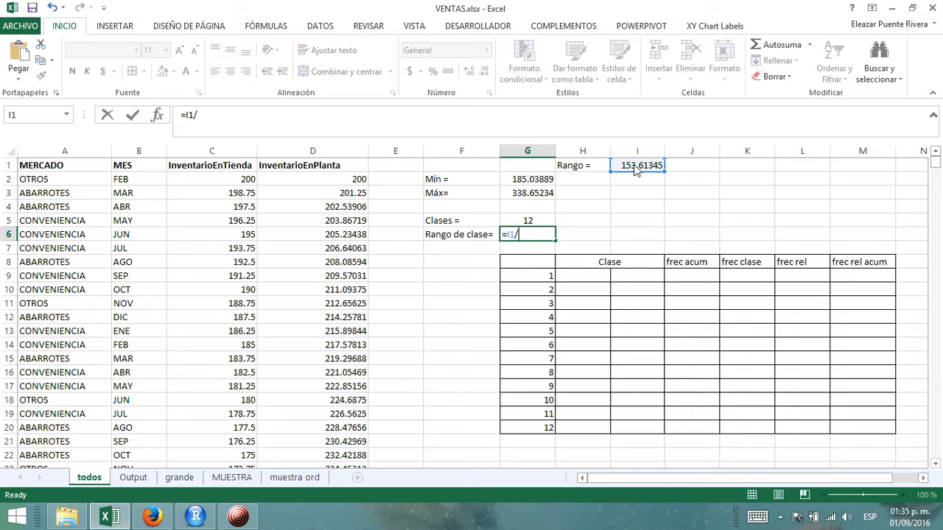
text(/)
click(525, 222)
key(Return)
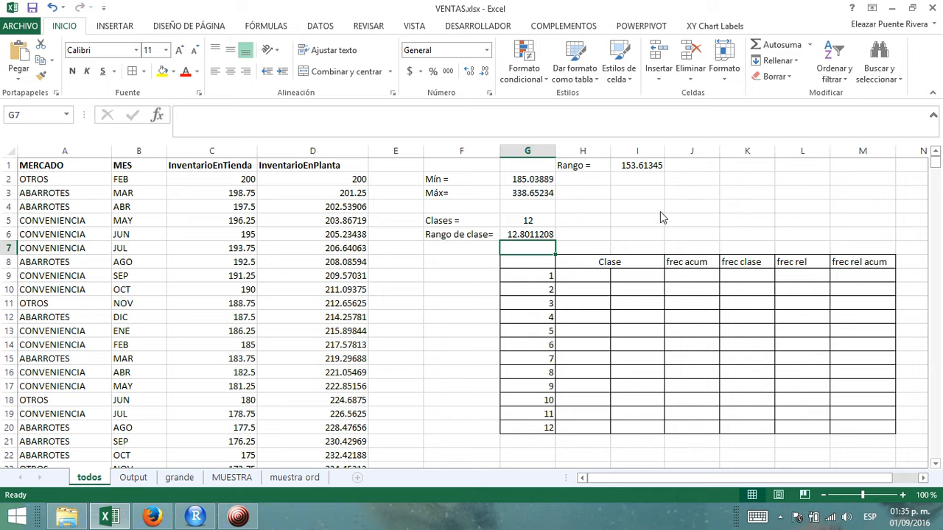
Enter =radondear.mas(G6,2) in I6 to round the class width up to two decimals, and widen column I.
click(631, 240)
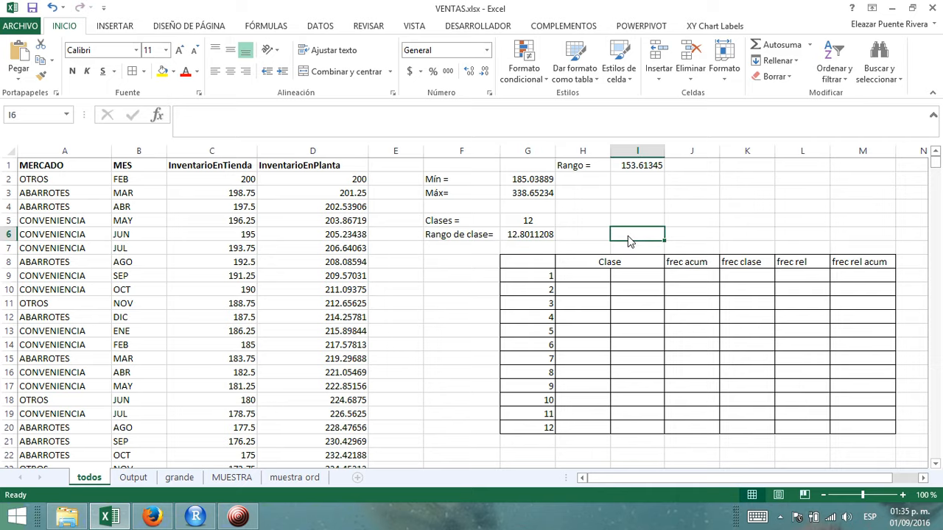
text(=rado)
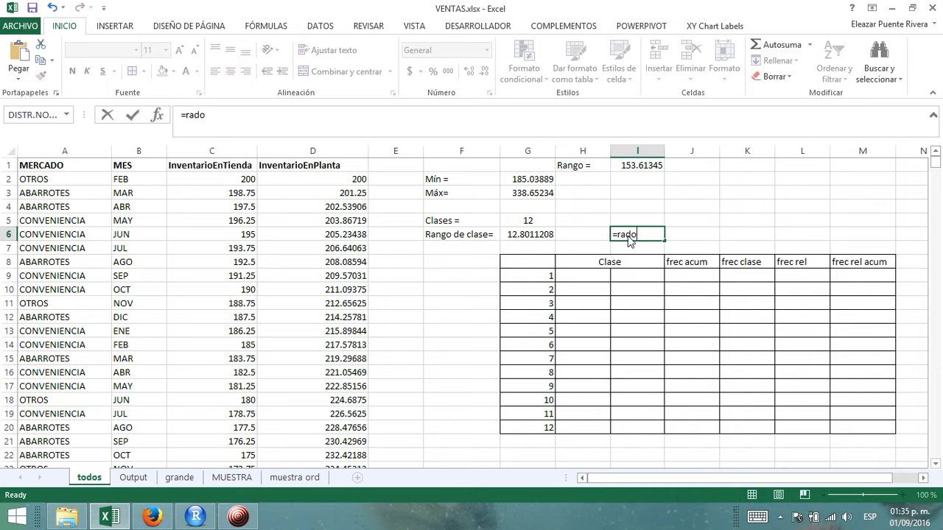
text(ndear.mas)
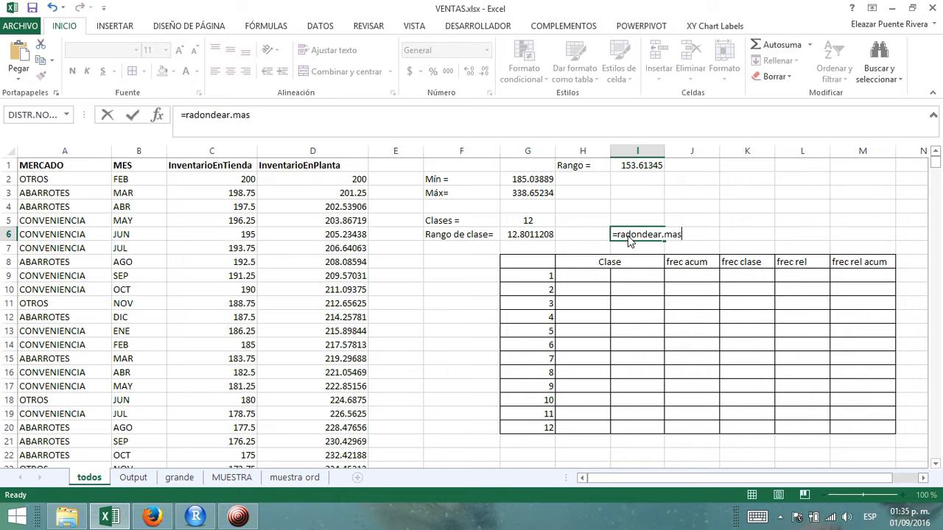
text(()
click(524, 236)
text(,2))
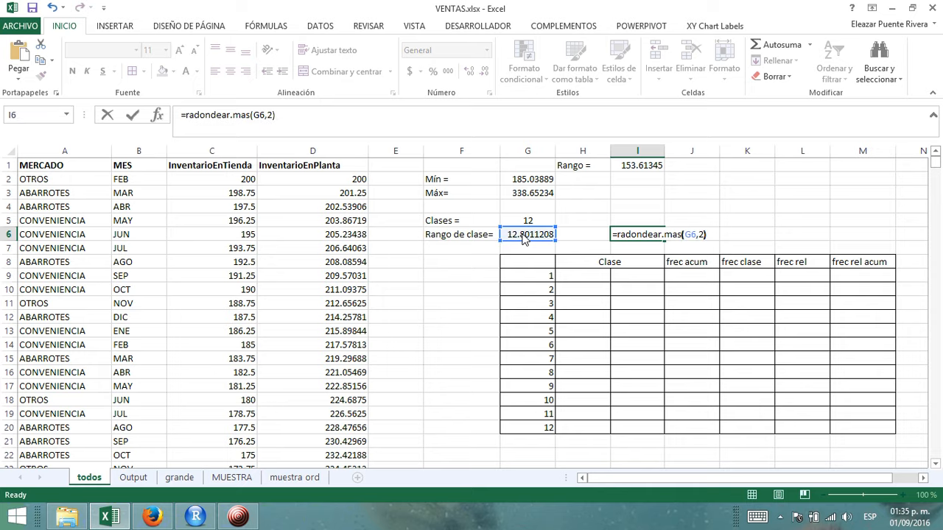
key(Return)
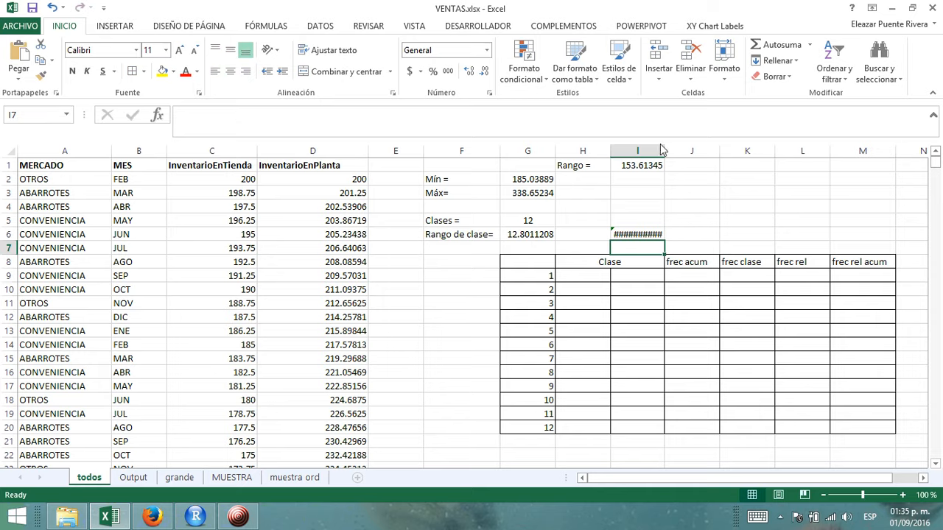
drag(668, 156, 703, 152)
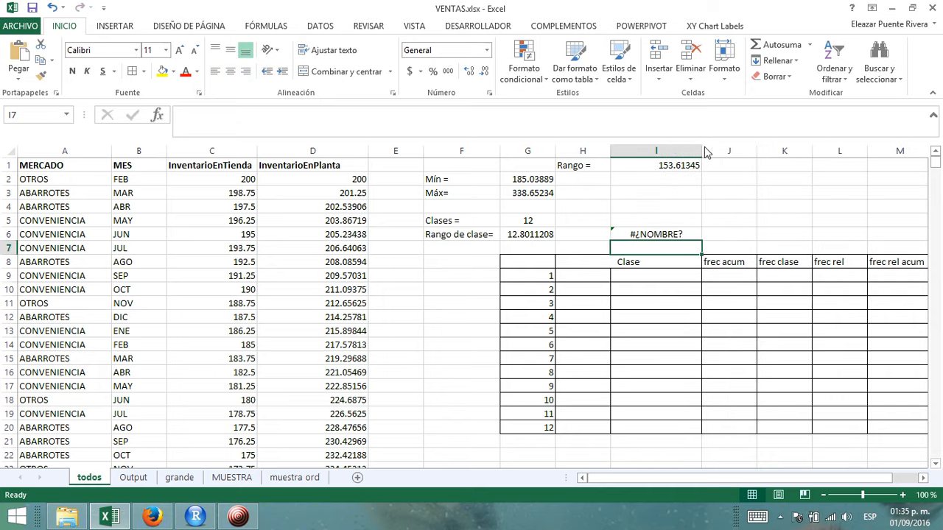
Correct the misspelled function name in I6 so the formula reads =redondear.mas(G6,2).
double_click(644, 237)
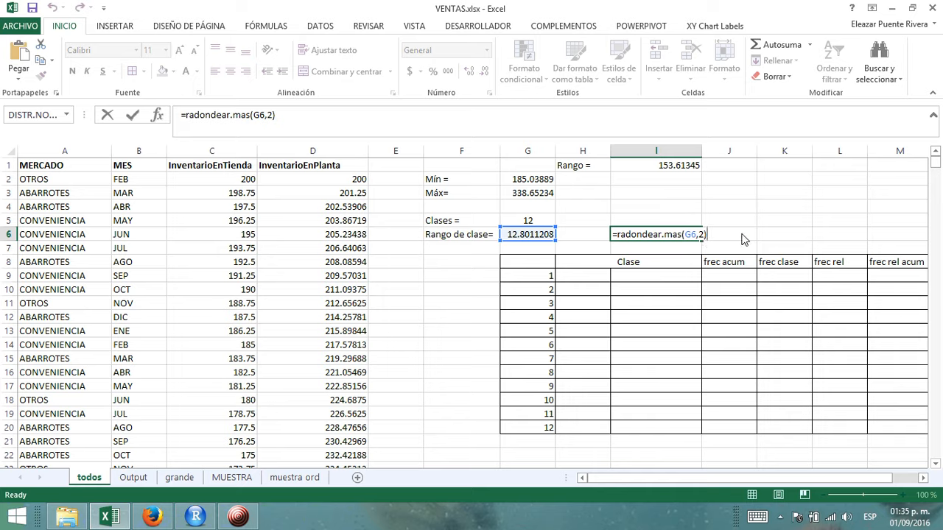
click(625, 235)
key(BackSpace)
text(e)
key(Return)
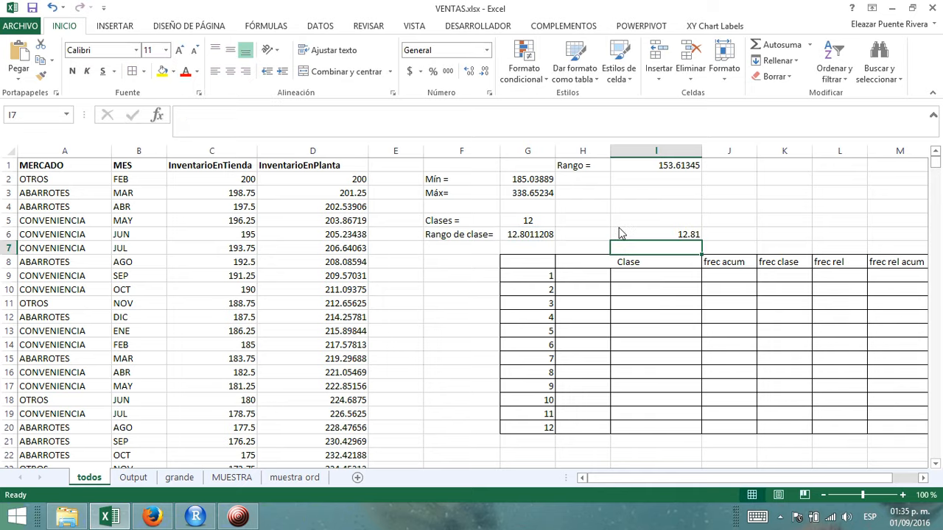
Set the first class's lower limit in H9 to the minimum with =G2, and narrow column I.
click(579, 280)
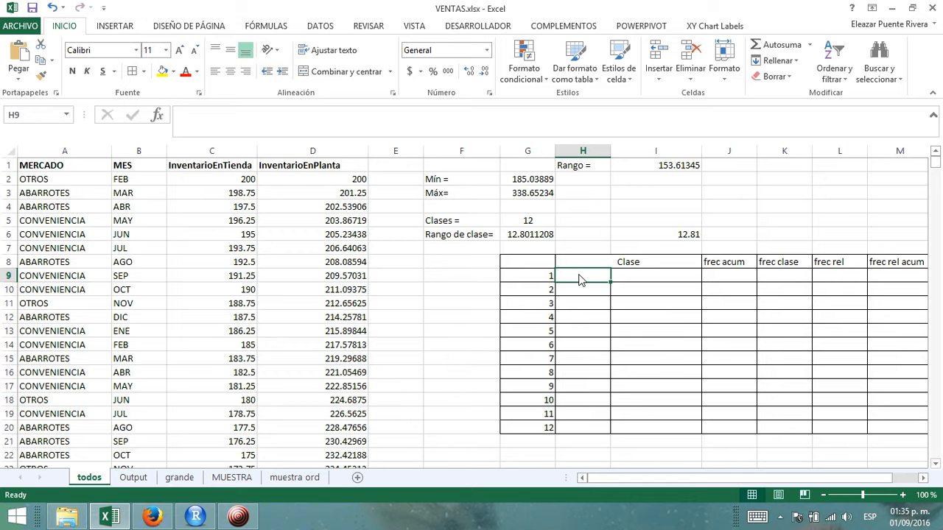
text(=)
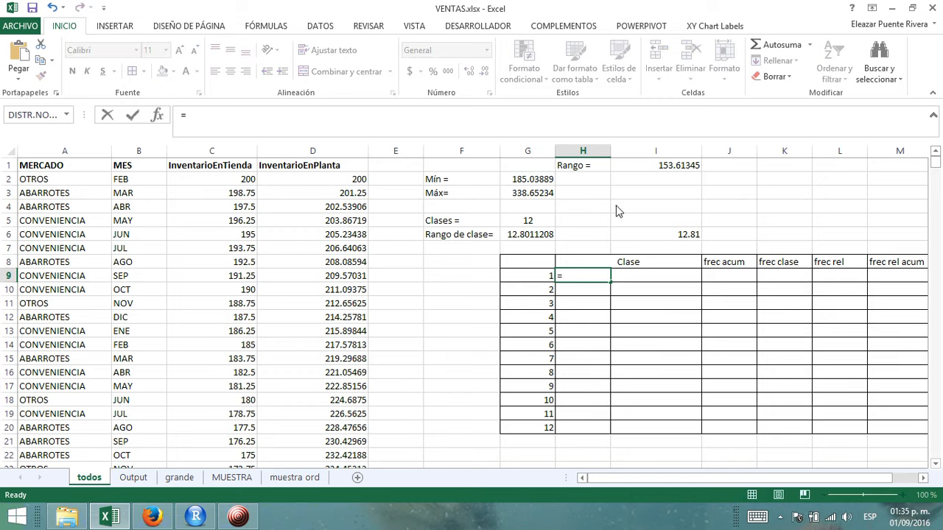
click(520, 182)
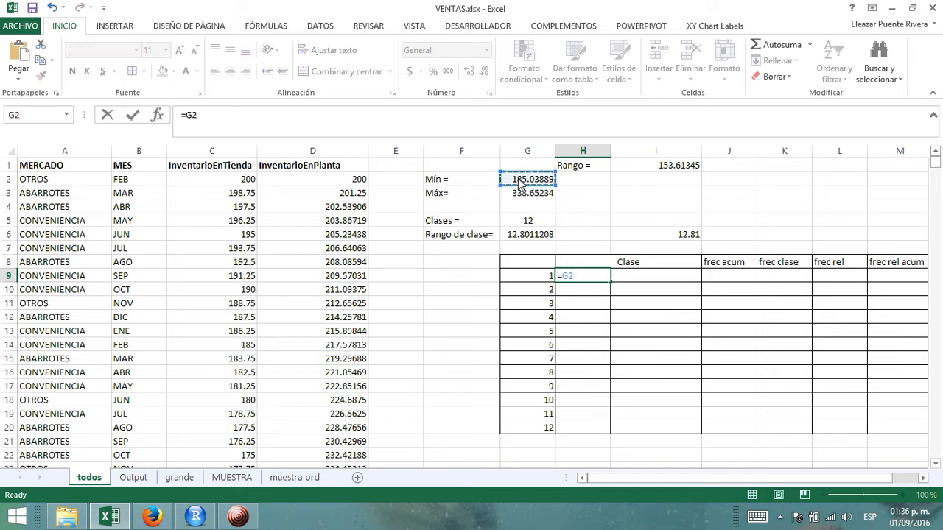
key(Return)
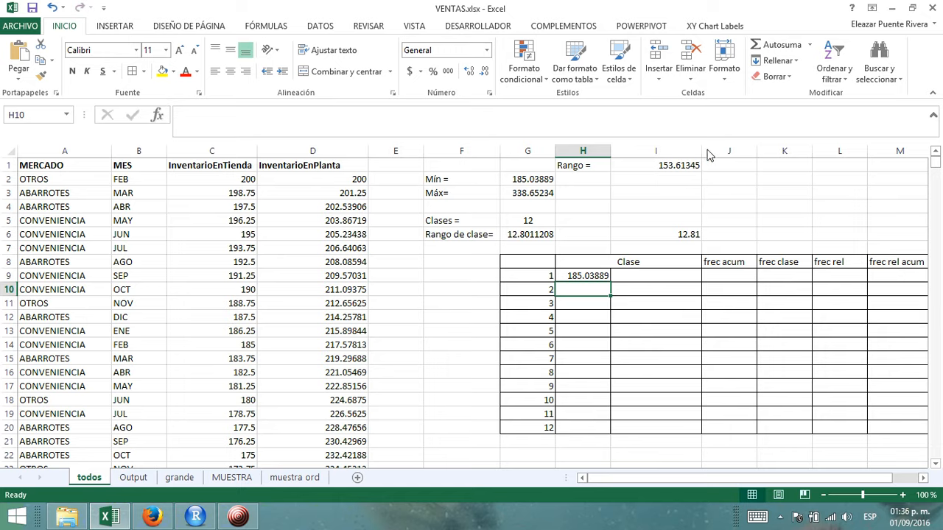
drag(706, 153, 665, 162)
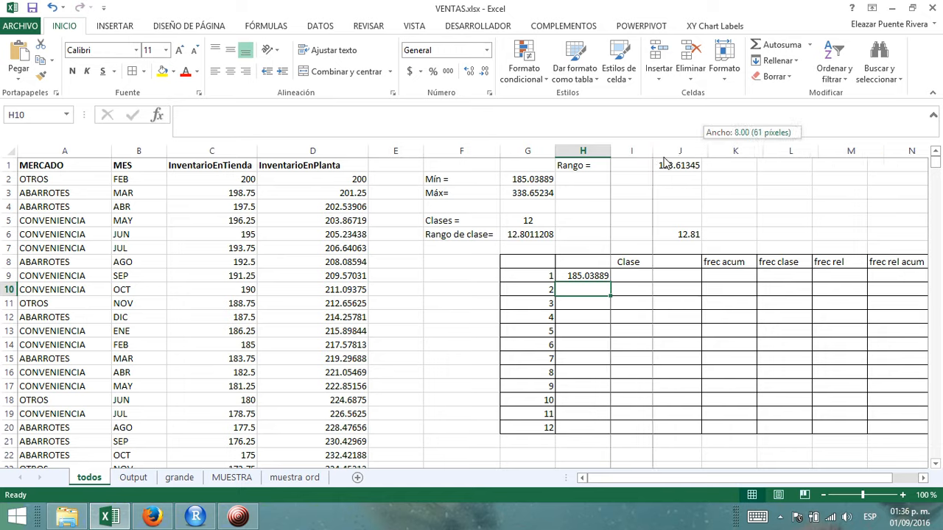
Calculate the first class's upper limit in I9 by adding the rounded class width to the lower limit with =H9+$I$6.
click(584, 279)
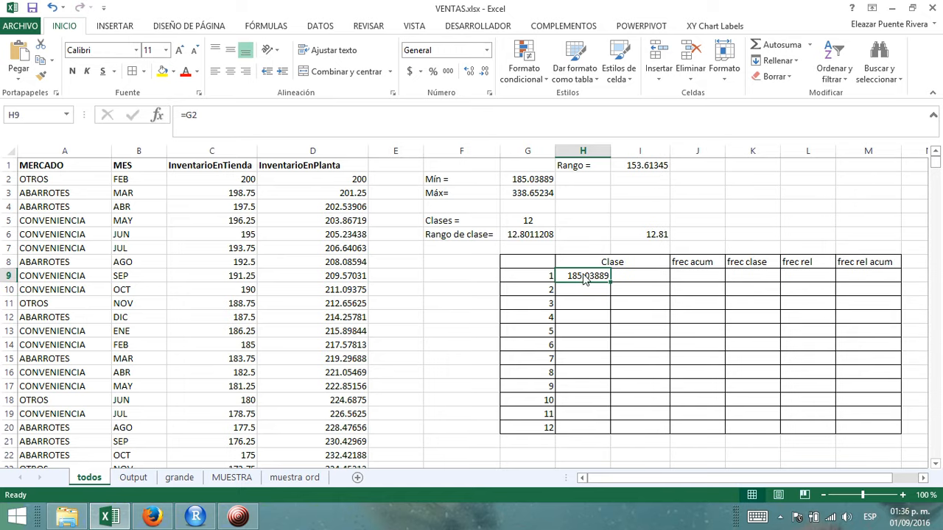
click(636, 279)
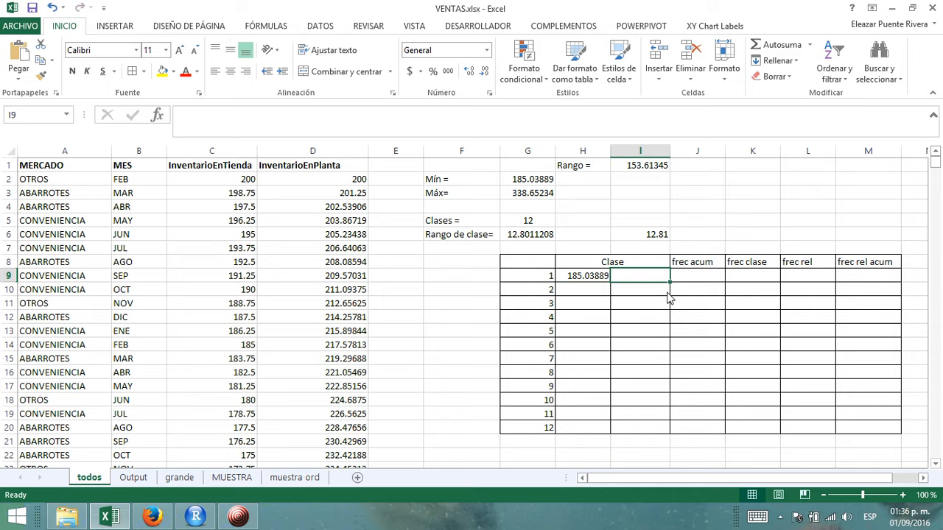
click(581, 278)
click(643, 280)
click(576, 278)
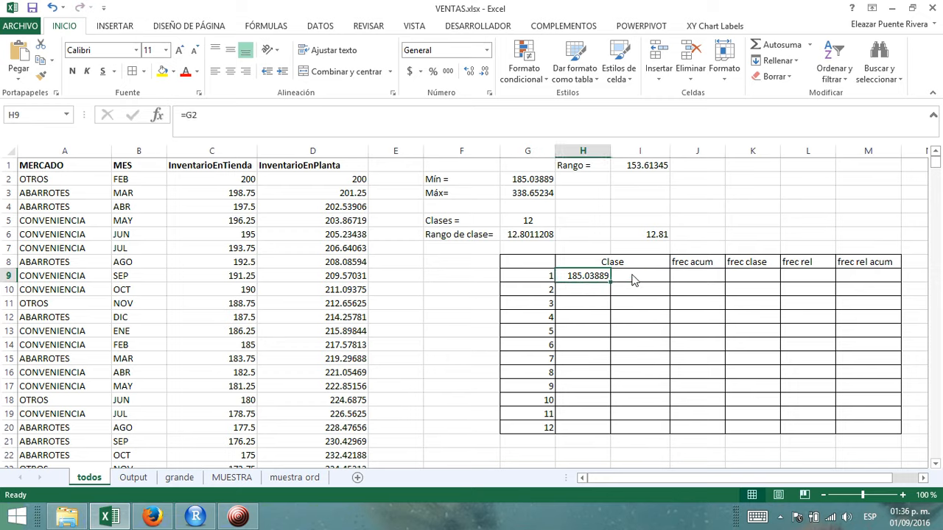
click(638, 279)
text(=)
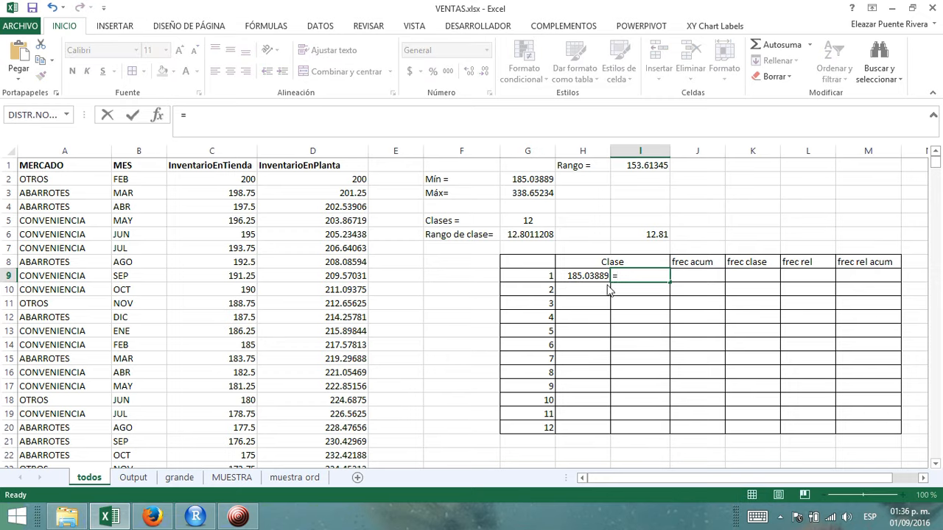
click(577, 280)
text(+)
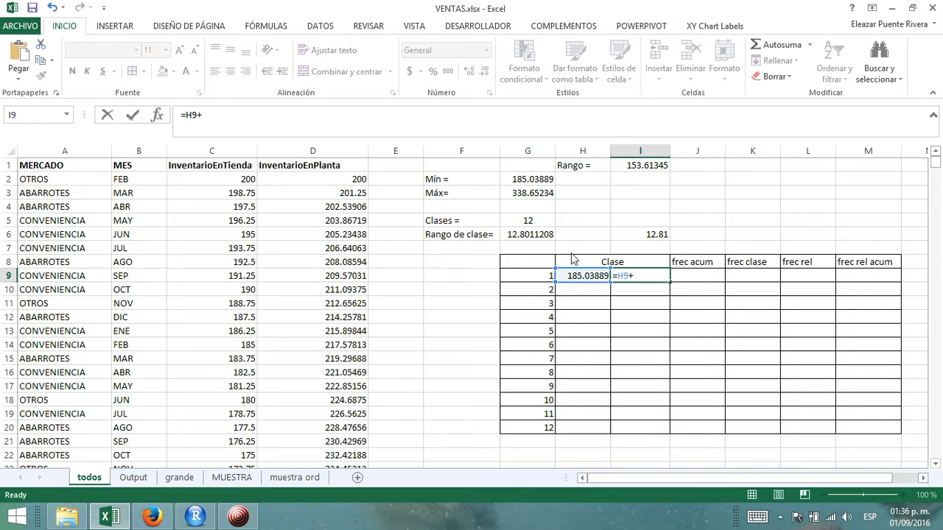
click(650, 237)
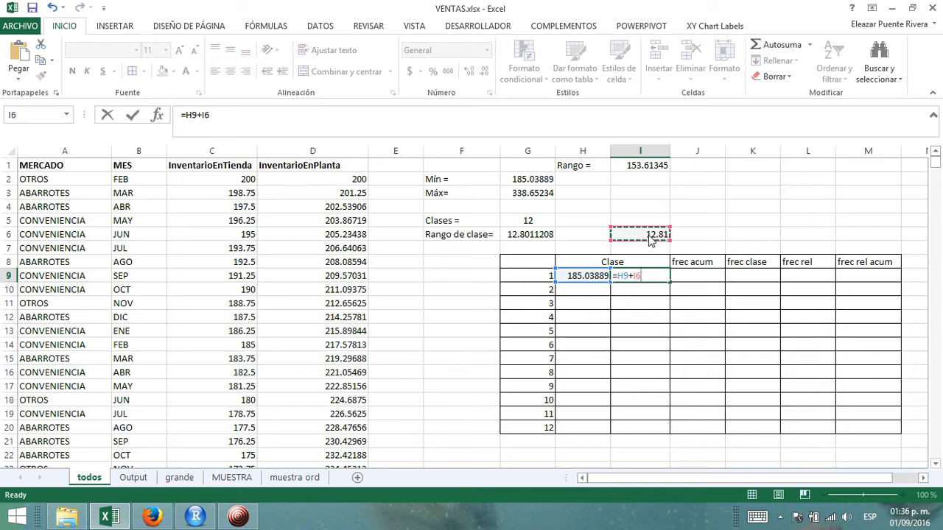
key(F4)
key(Return)
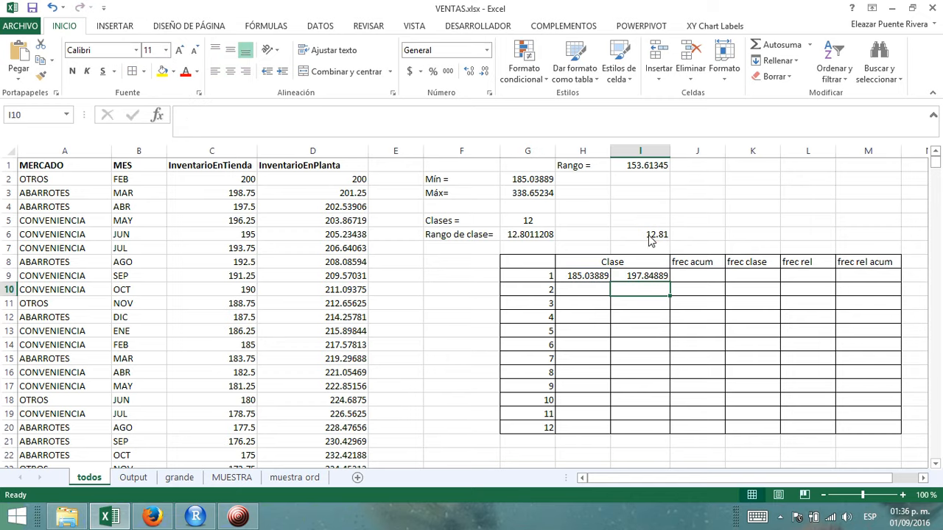
Set the second class's lower limit in H10 to the previous class's upper limit with =I9.
click(641, 278)
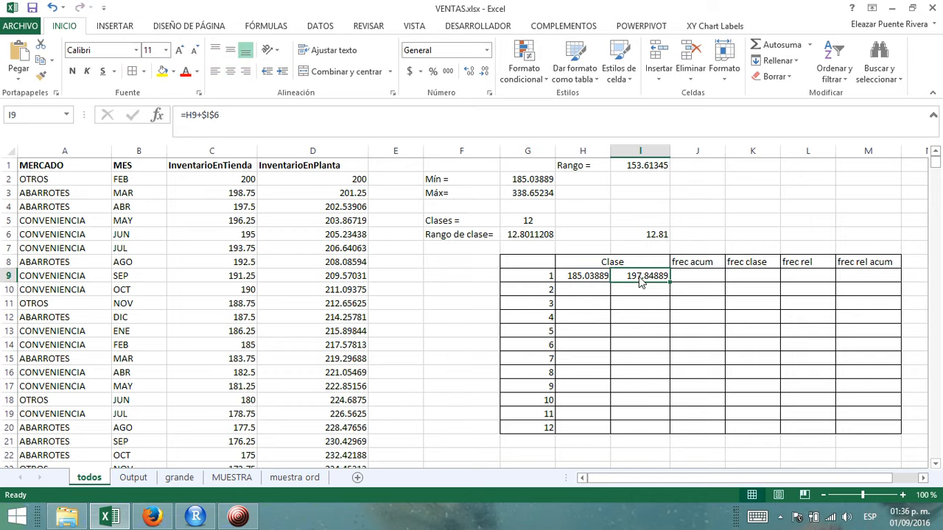
click(580, 294)
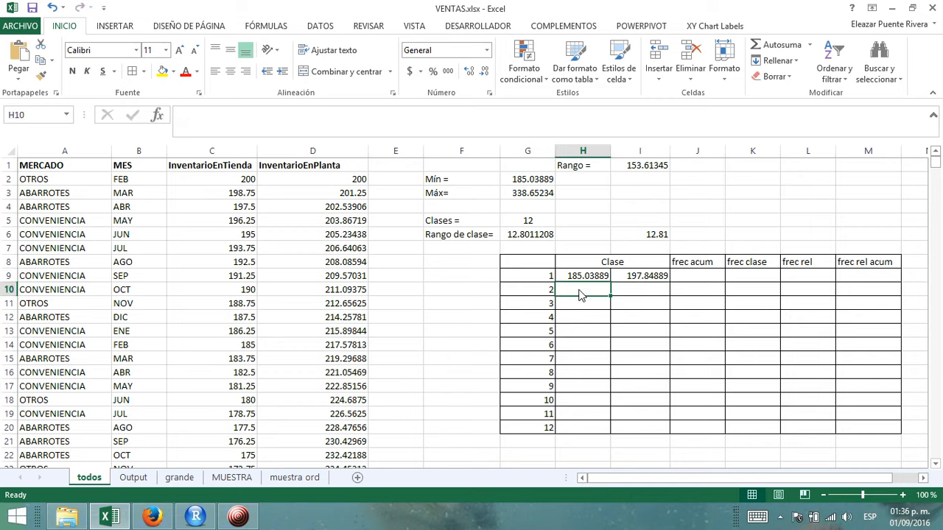
text(=)
click(627, 281)
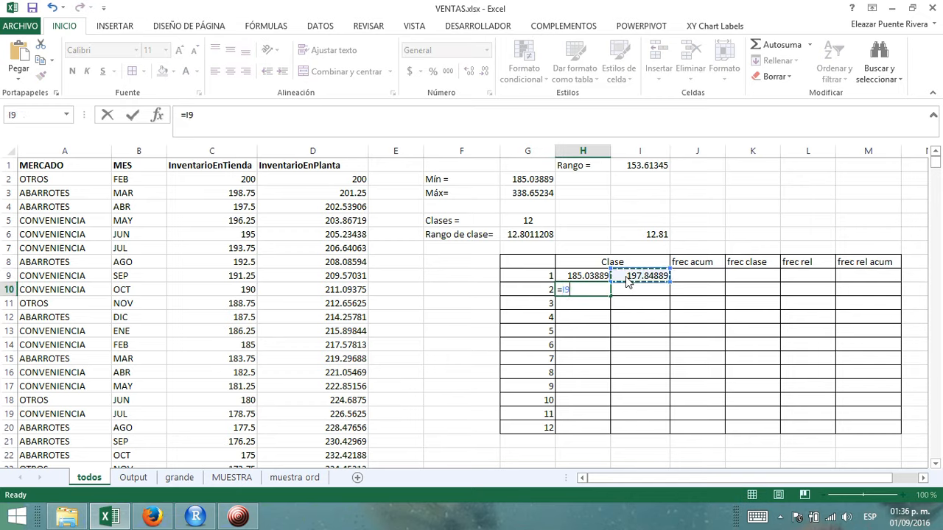
key(Return)
Copy the upper limit formula from I9 to I10, and fill H10:I10 down through row 20 for all 12 classes.
click(666, 281)
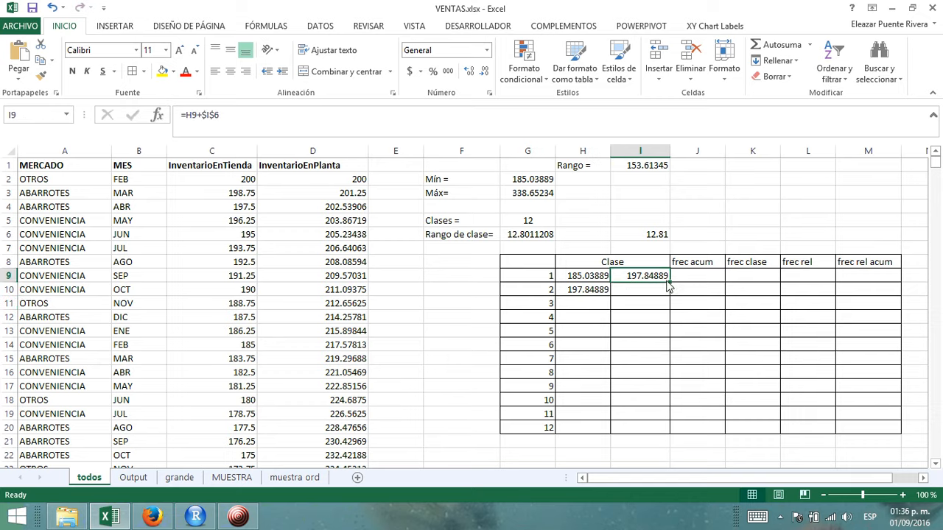
drag(669, 283, 669, 297)
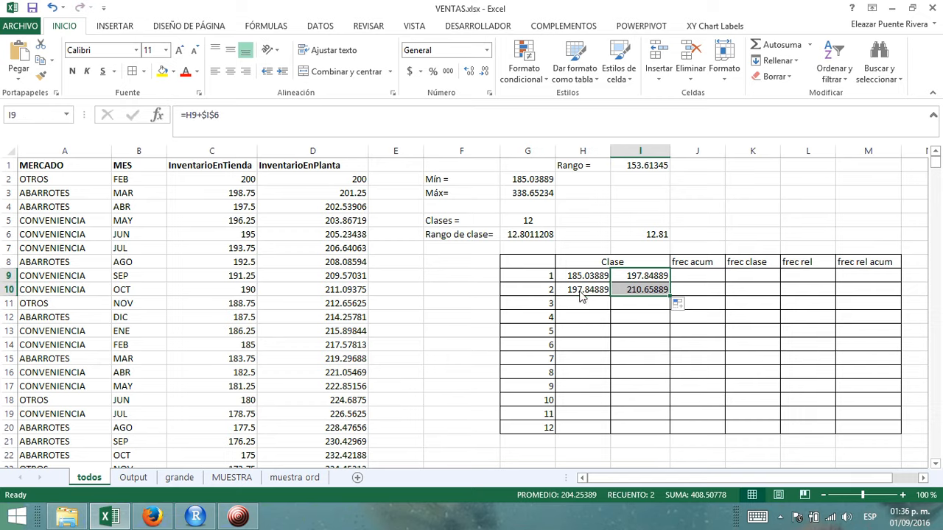
drag(582, 294, 665, 435)
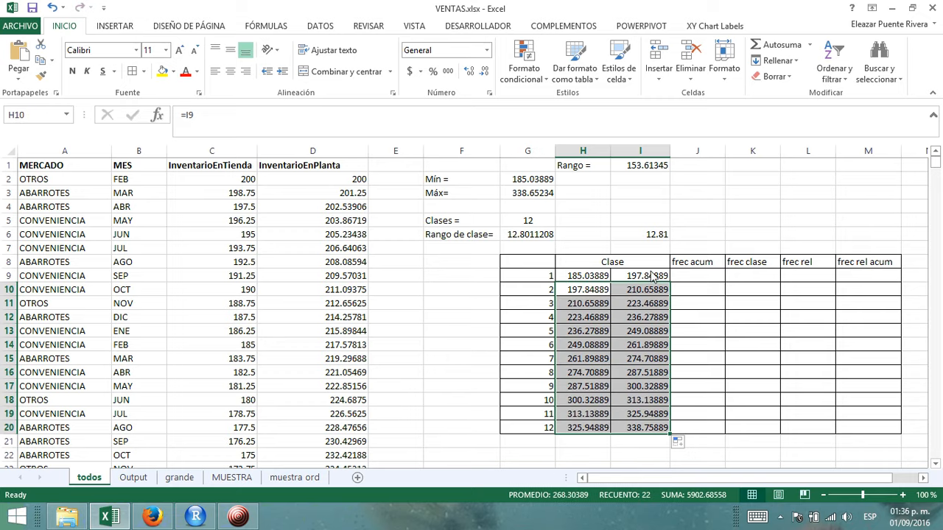
click(469, 333)
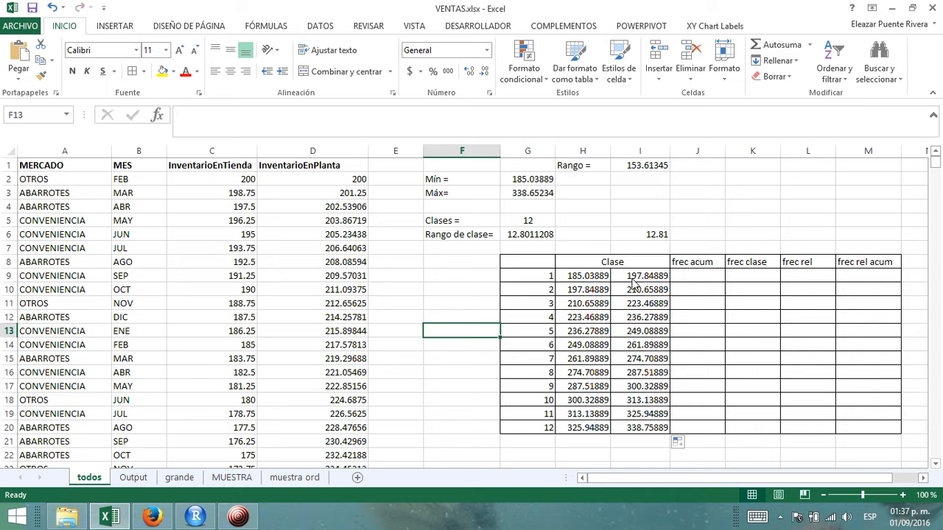
Calculate the first cumulative frequency in J9 with =contar.si($D$2:$D$722,"<="&I9).
click(692, 280)
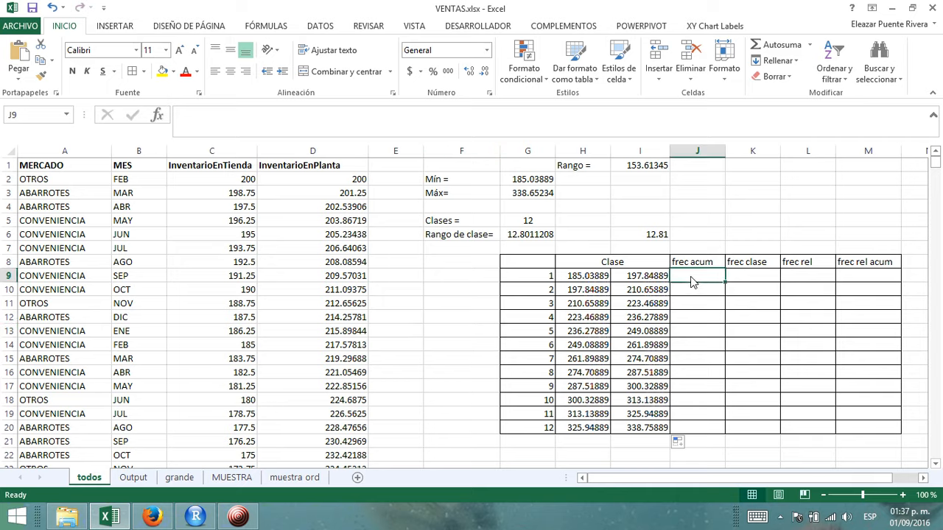
text(=c)
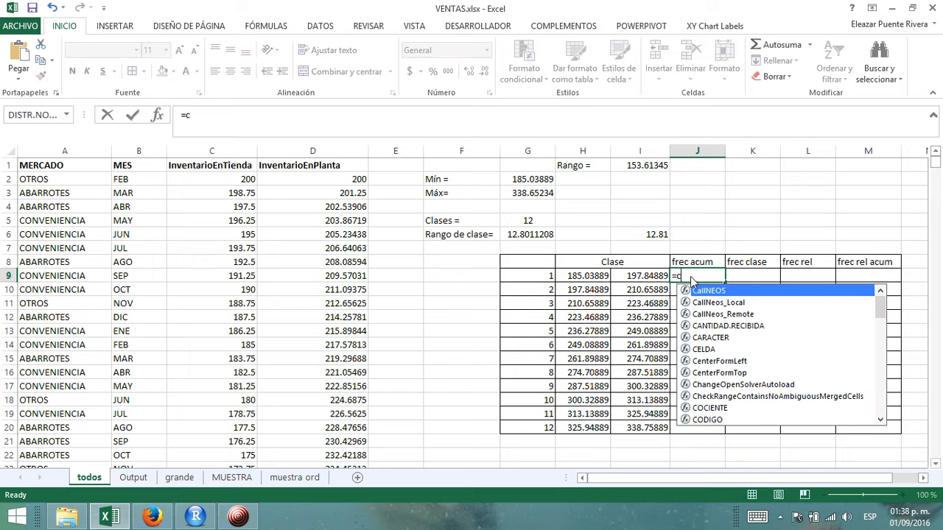
text(ontar.si)
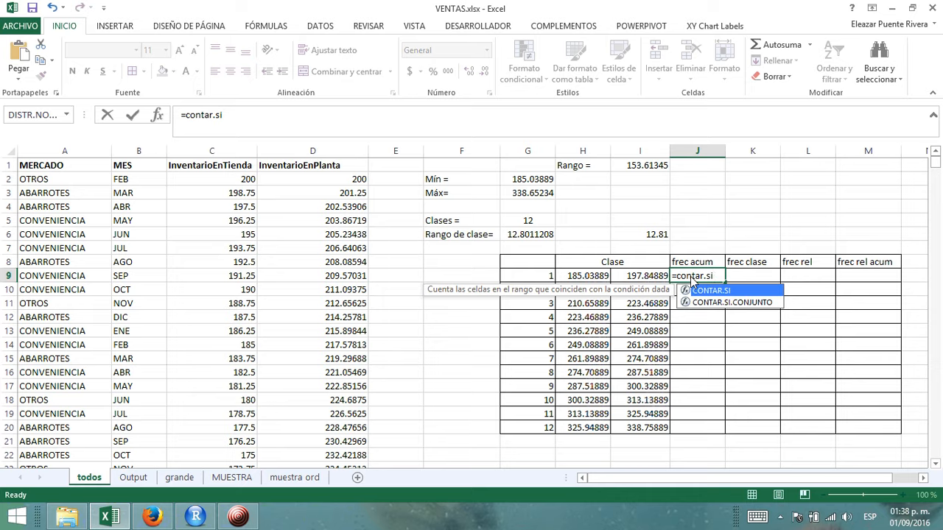
text(()
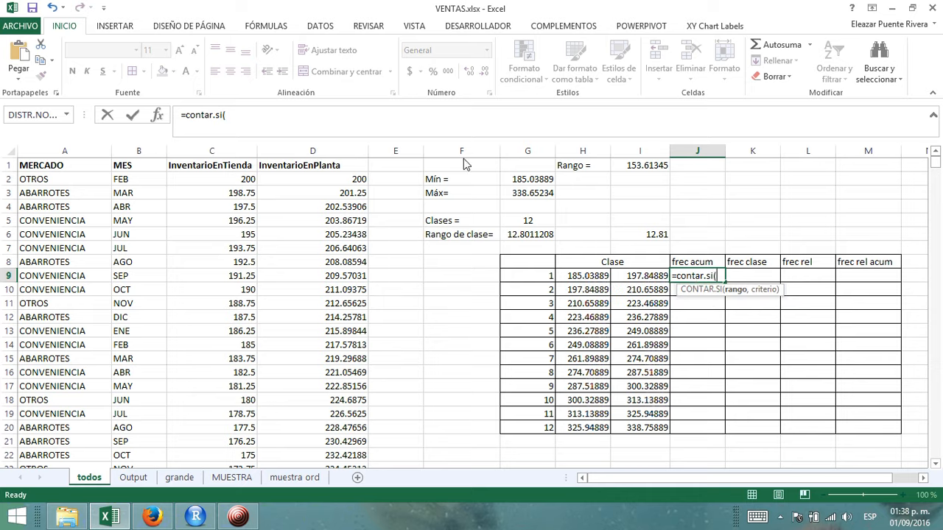
drag(334, 184, 341, 431)
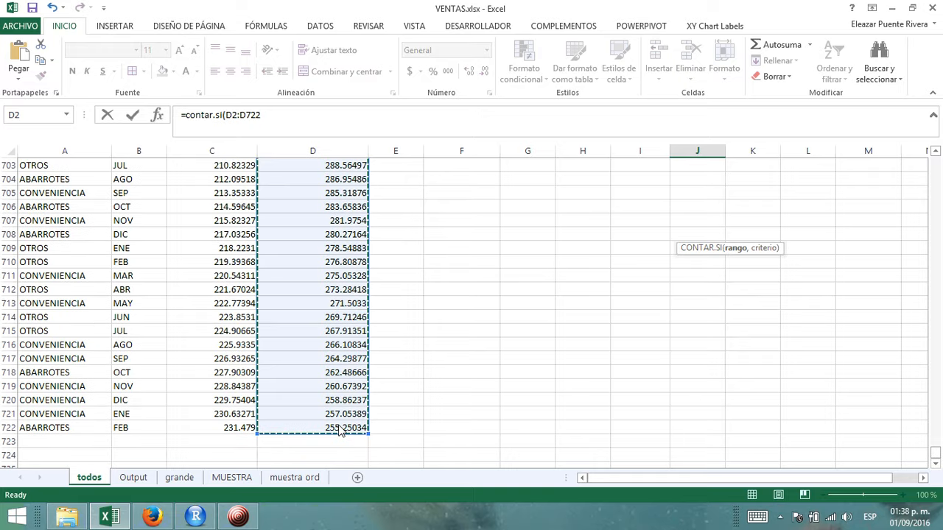
key(F4)
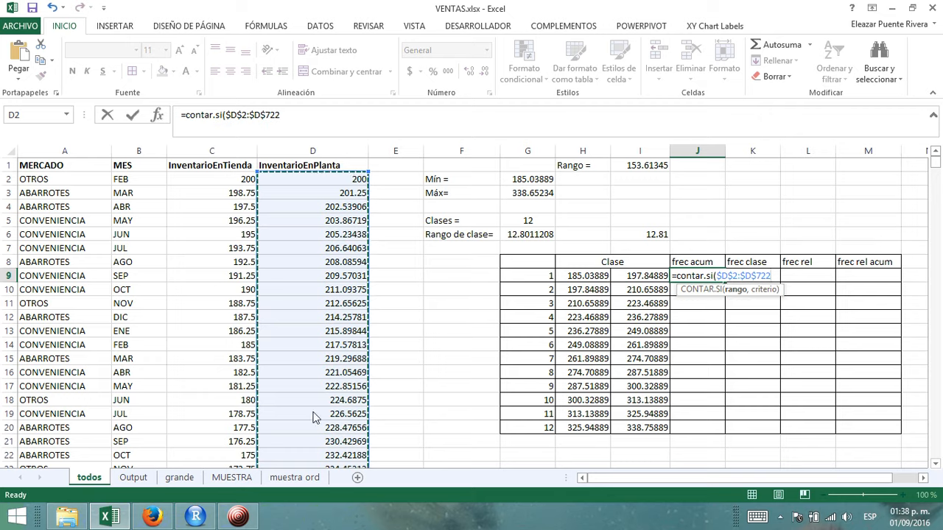
click(773, 280)
text(,)
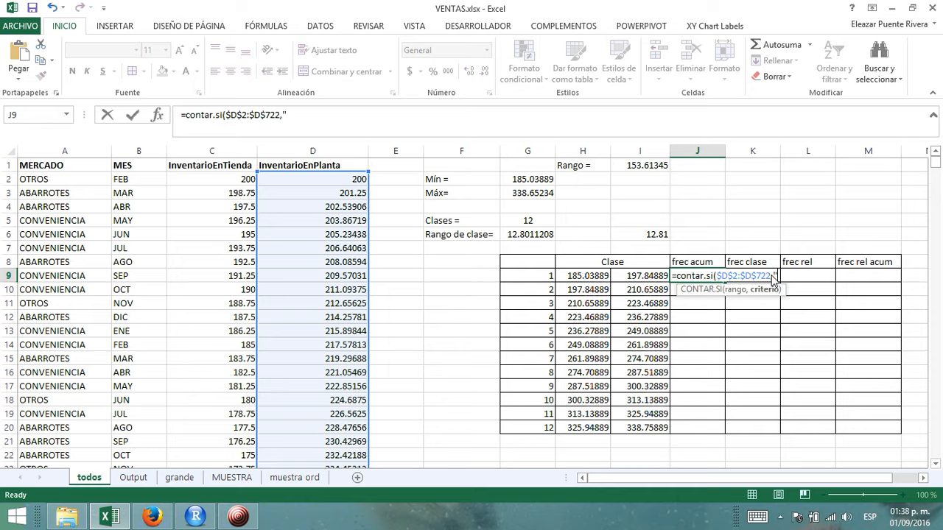
text(<)
text(&)
click(639, 283)
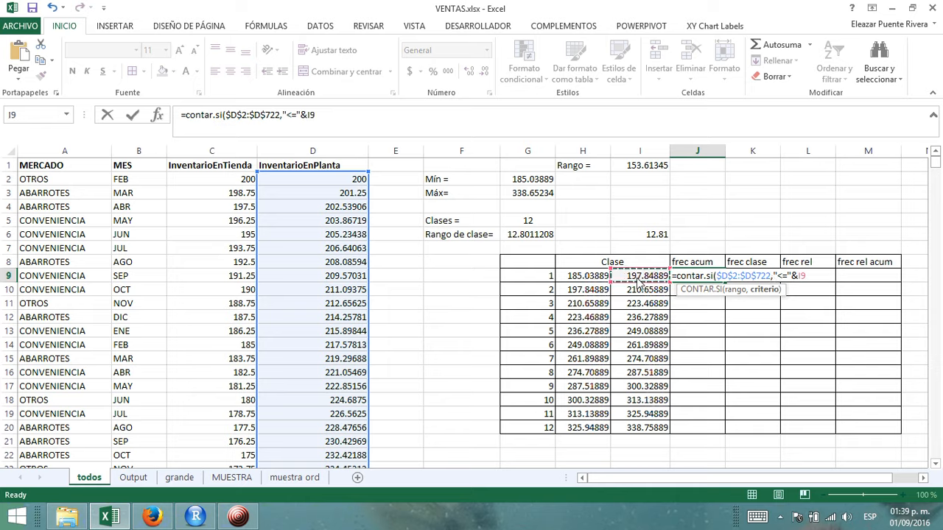
key(Return)
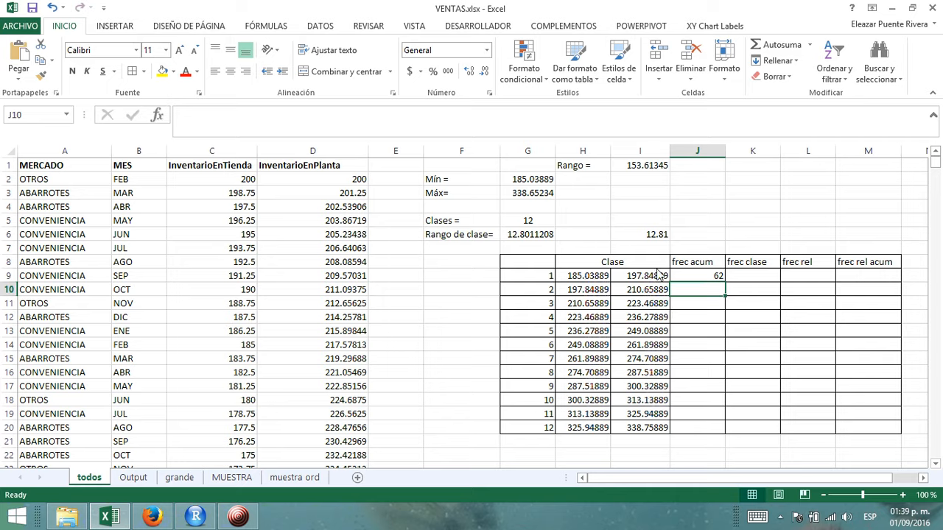
Review the CONTAR.SI formula in J9 and fill it down through J20.
click(693, 278)
double_click(693, 278)
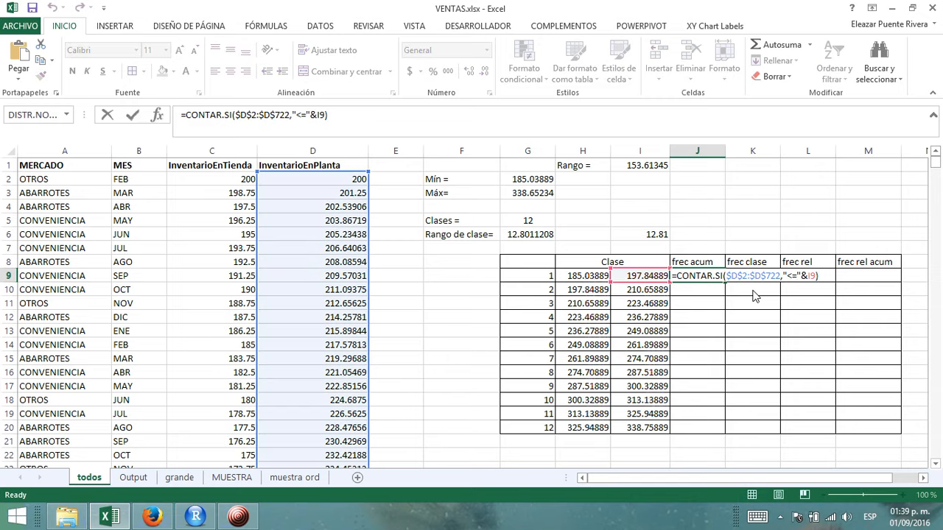
key(Return)
click(706, 278)
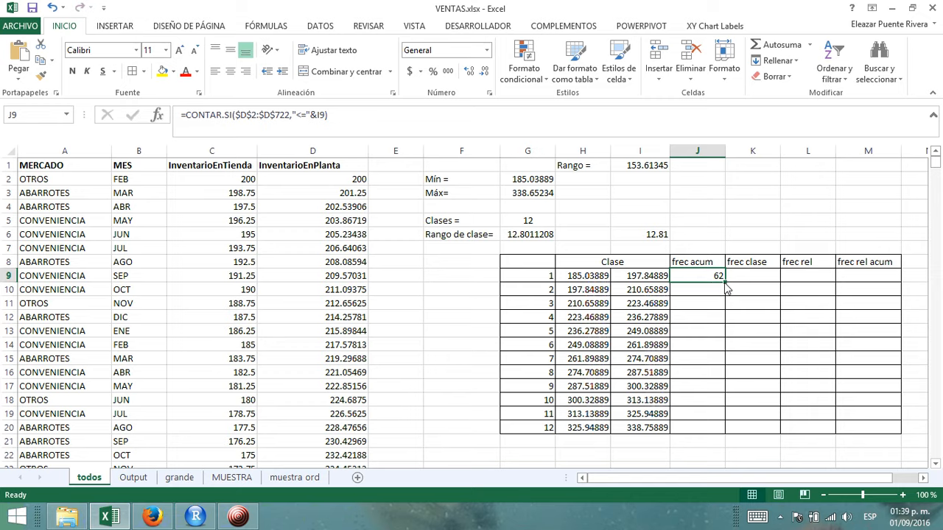
double_click(725, 283)
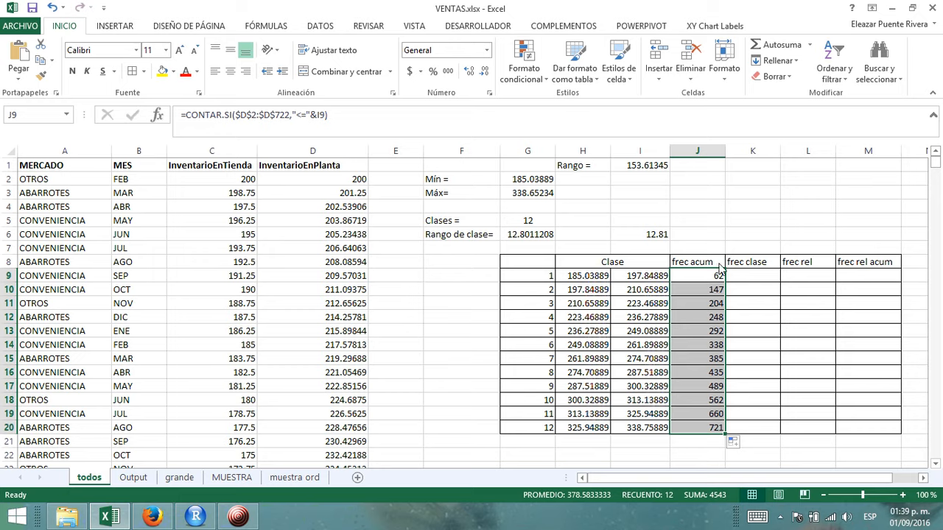
Set the first class frequency in K9 equal to the first cumulative frequency with =J9.
click(648, 277)
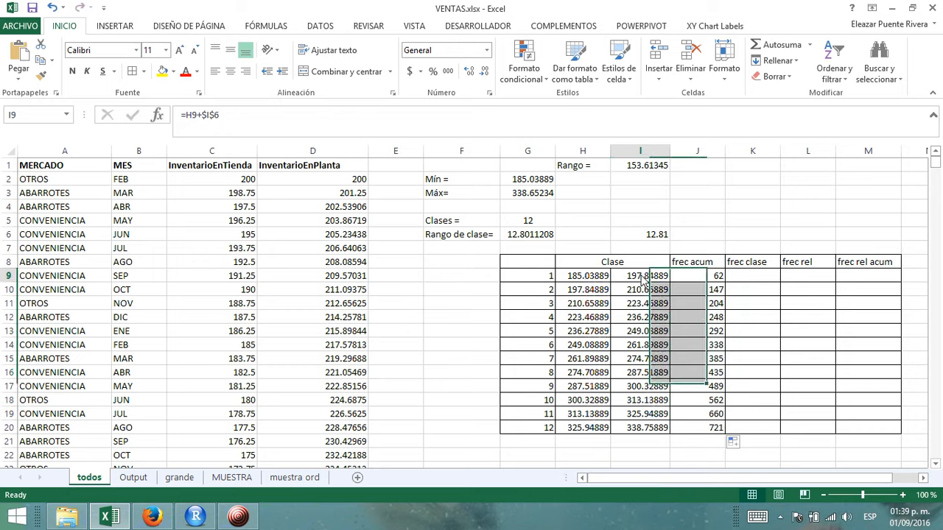
click(579, 280)
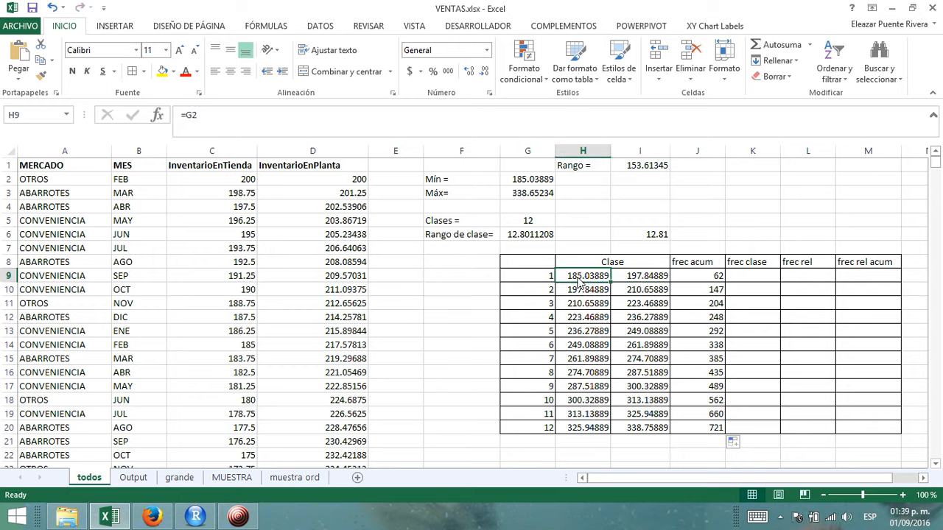
drag(579, 280, 631, 290)
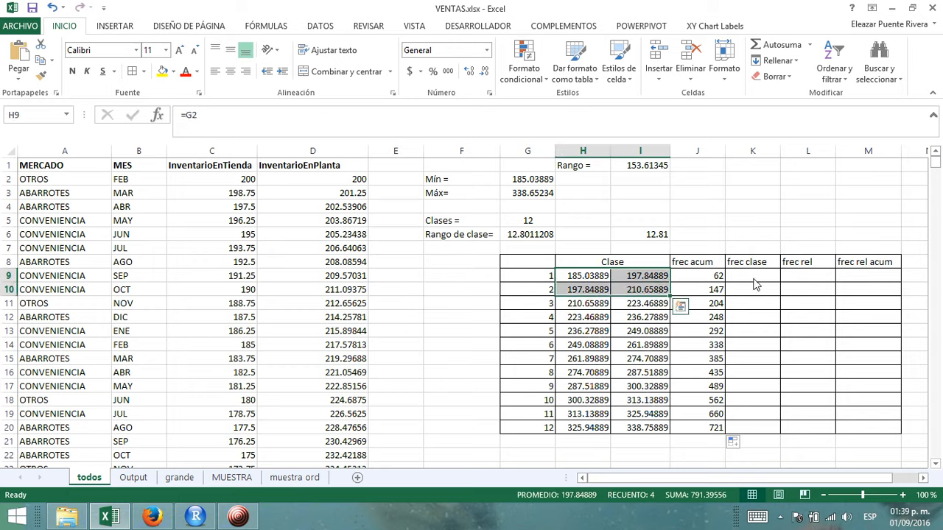
click(753, 280)
text(=)
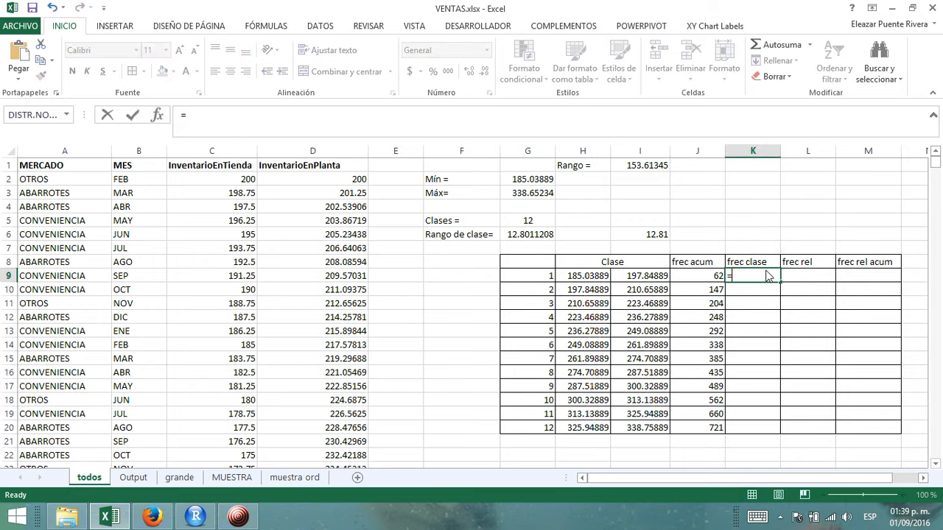
click(701, 277)
key(Return)
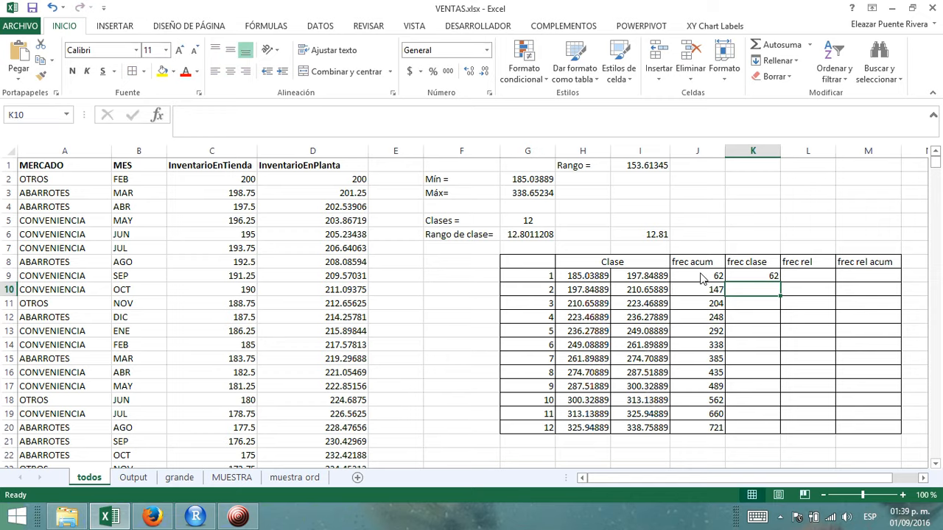
Calculate the second class frequency in K10 with =J10-J9 and fill the formula down through K20.
text(=)
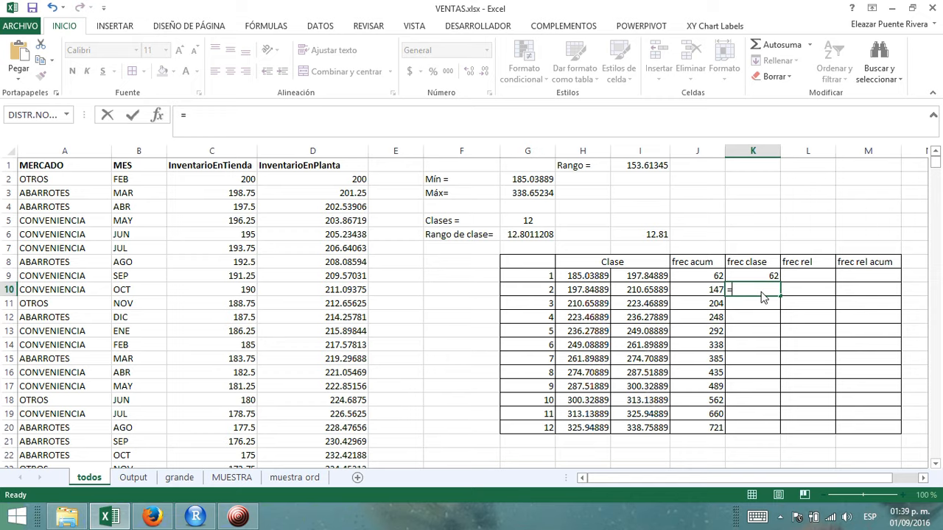
click(705, 296)
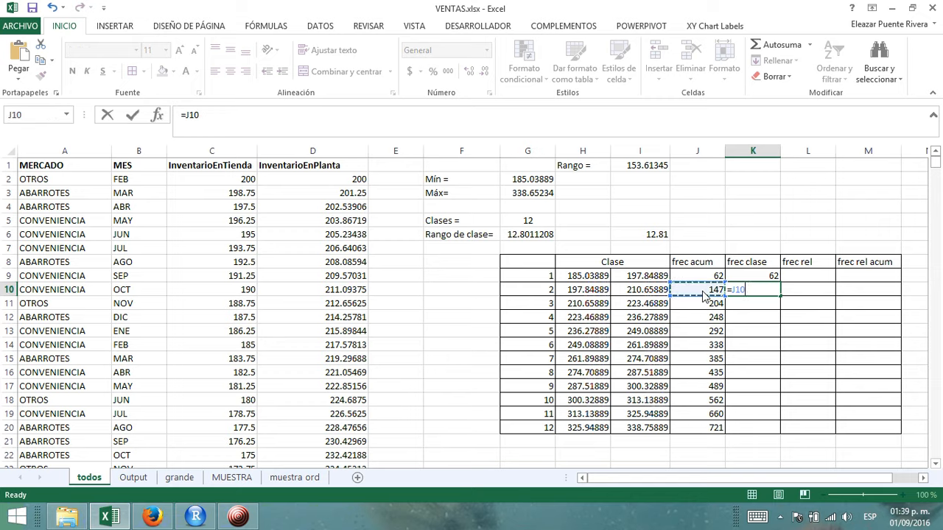
text(-)
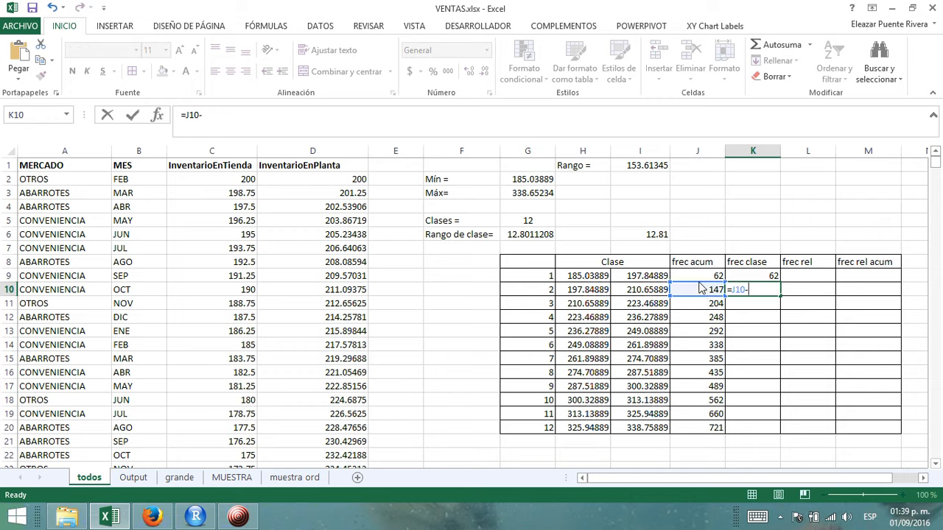
click(701, 277)
key(Return)
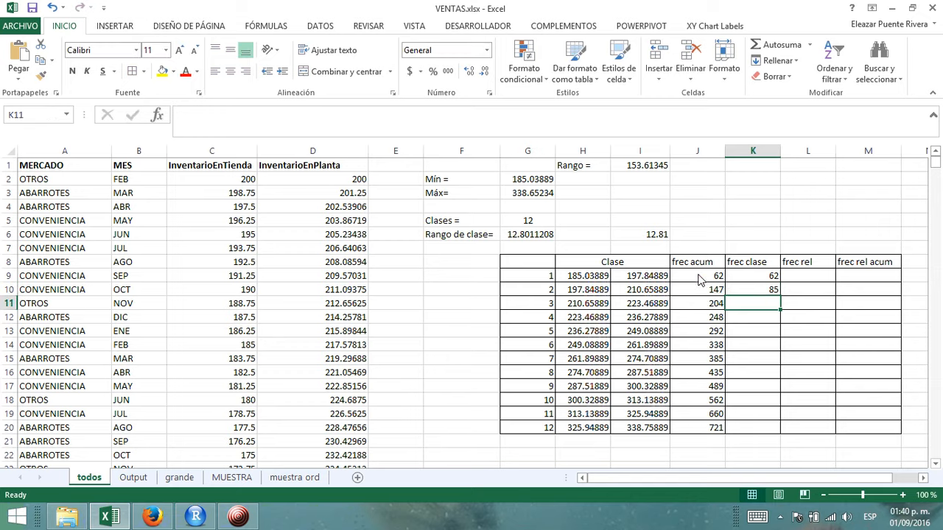
click(759, 293)
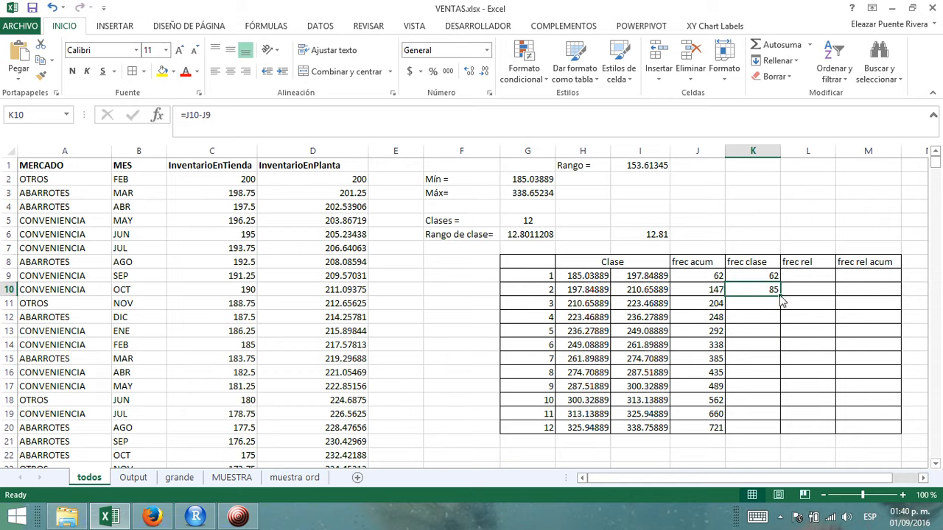
drag(780, 296, 773, 431)
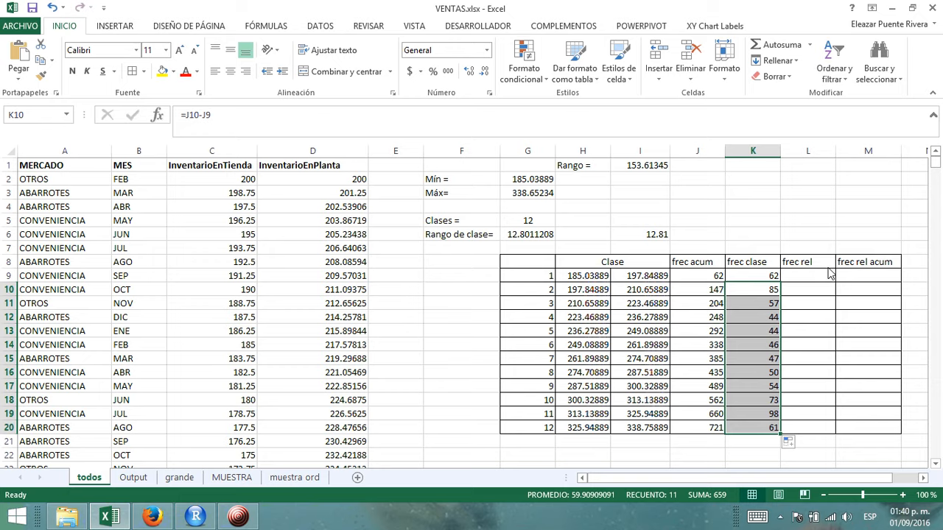
Calculate the first relative frequency in L9 with =K9/$J$20 and fill the formula down through L20.
click(805, 279)
text(=)
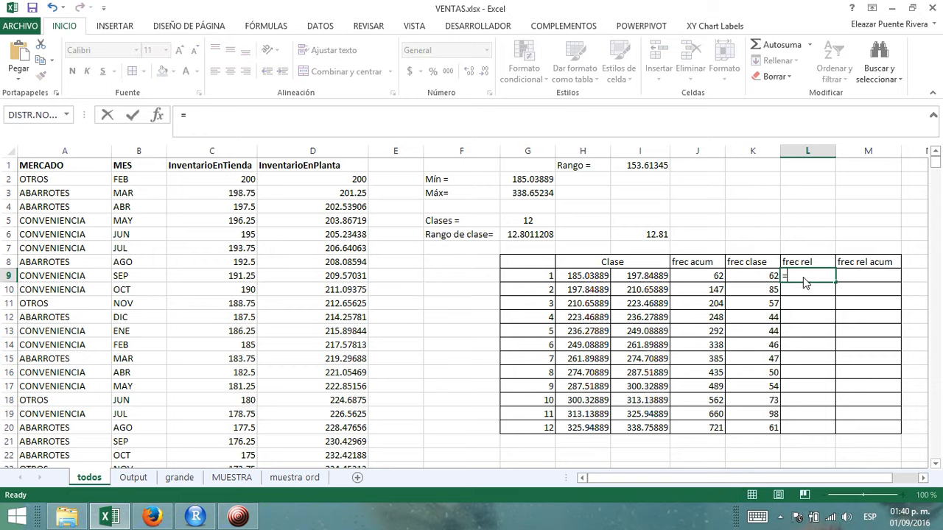
click(759, 282)
text(/)
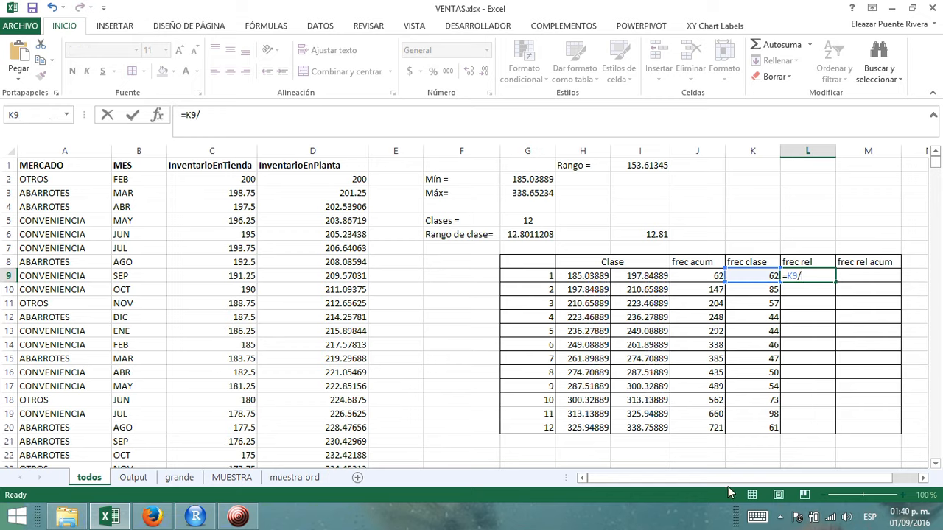
click(715, 429)
key(F4)
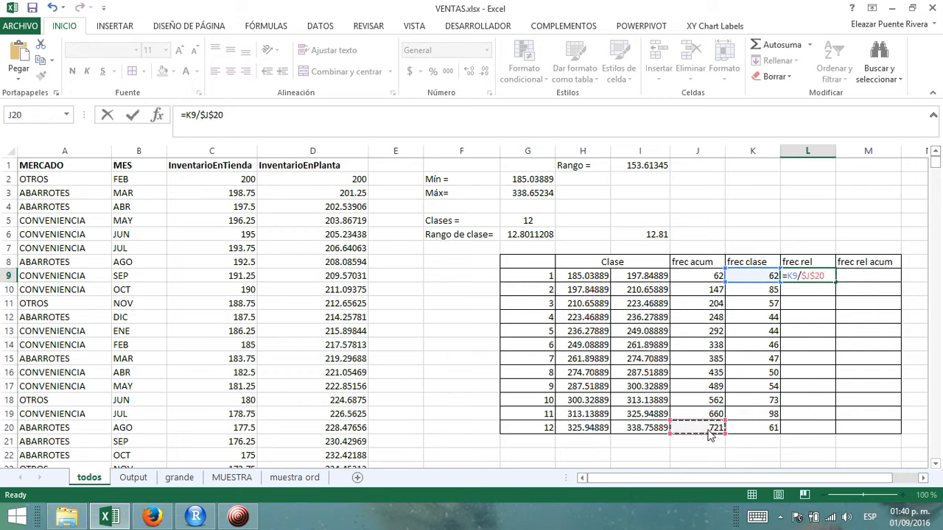
key(Return)
click(799, 278)
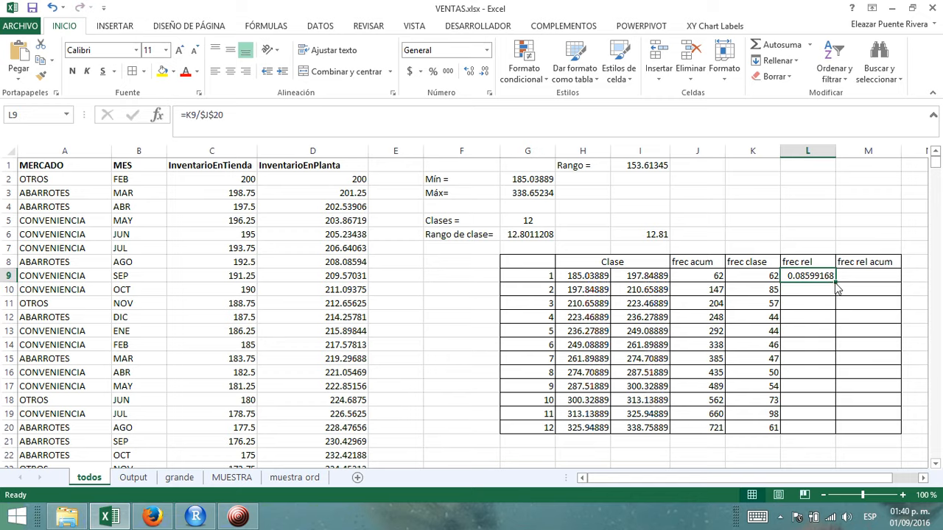
drag(829, 334, 832, 438)
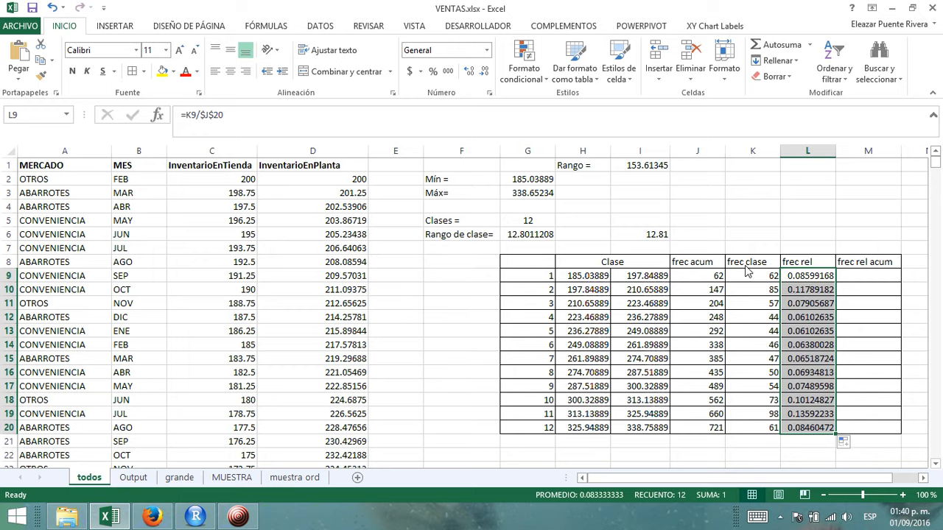
Calculate the first cumulative relative frequency in M9 with =J9/$J$20 and fill the formula down through M20.
click(867, 276)
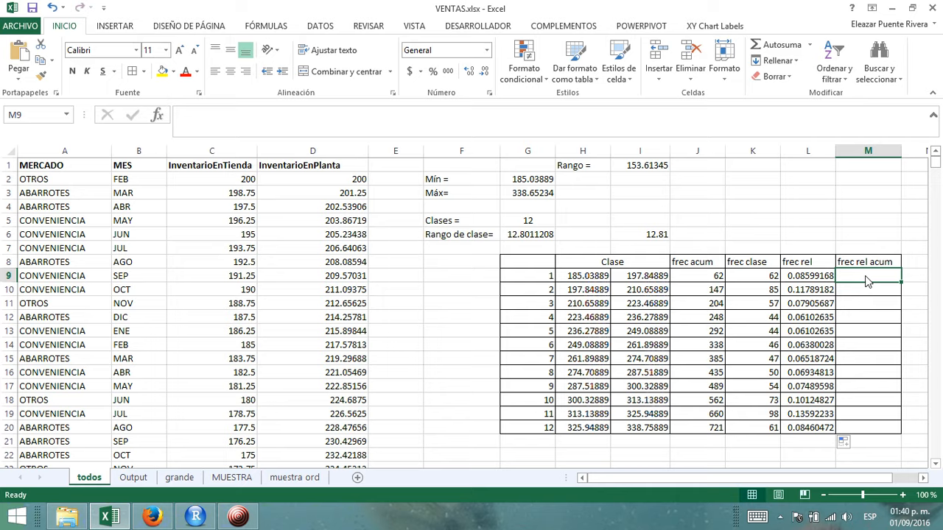
text(=)
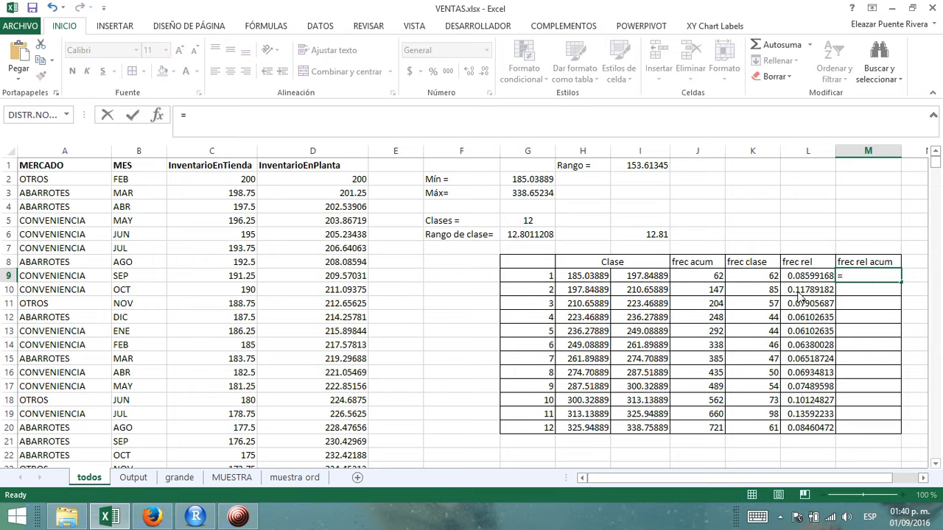
click(713, 277)
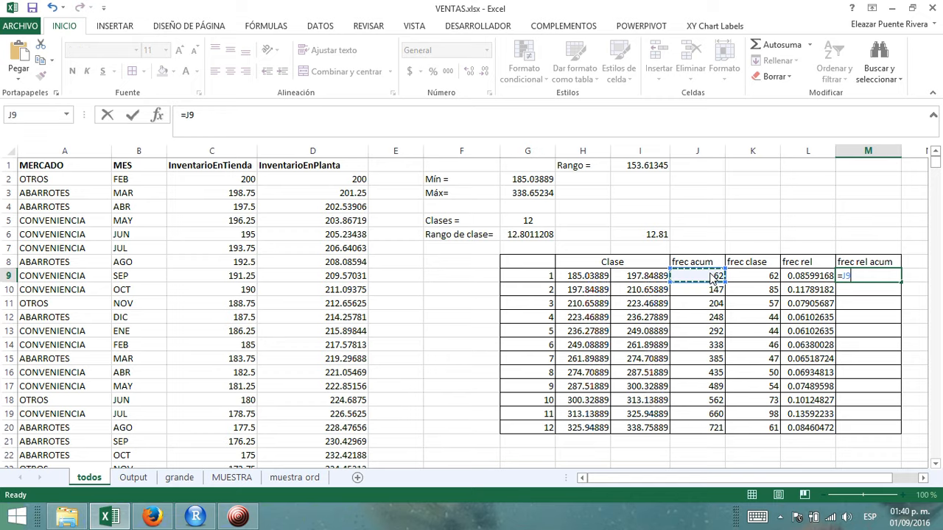
text(/)
click(714, 429)
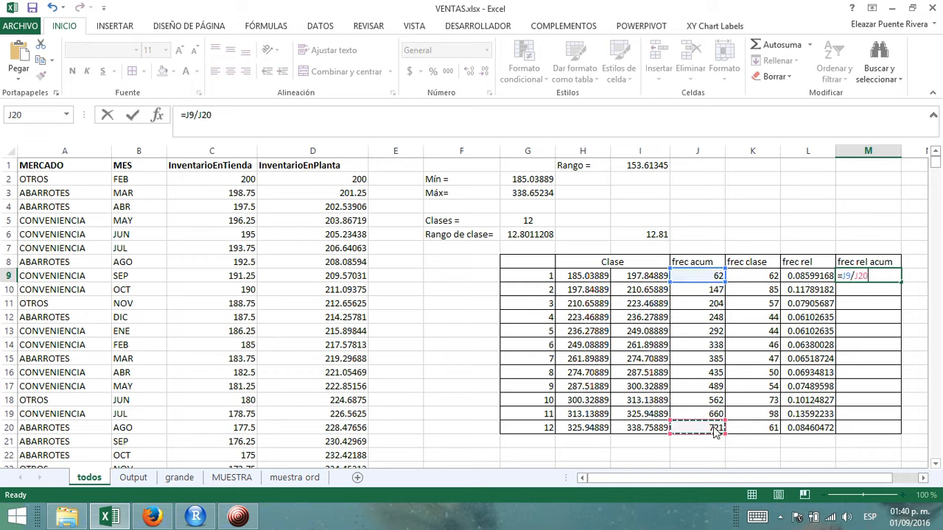
key(F4)
key(Return)
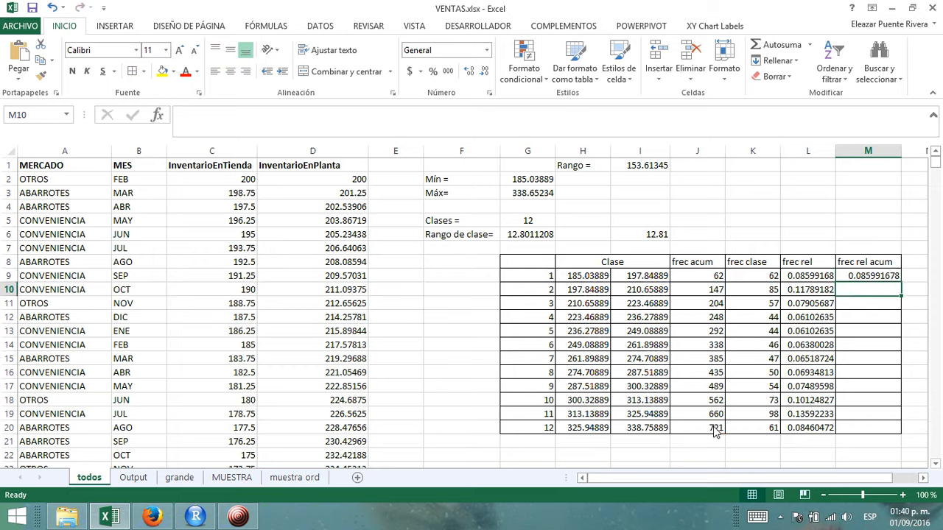
click(868, 280)
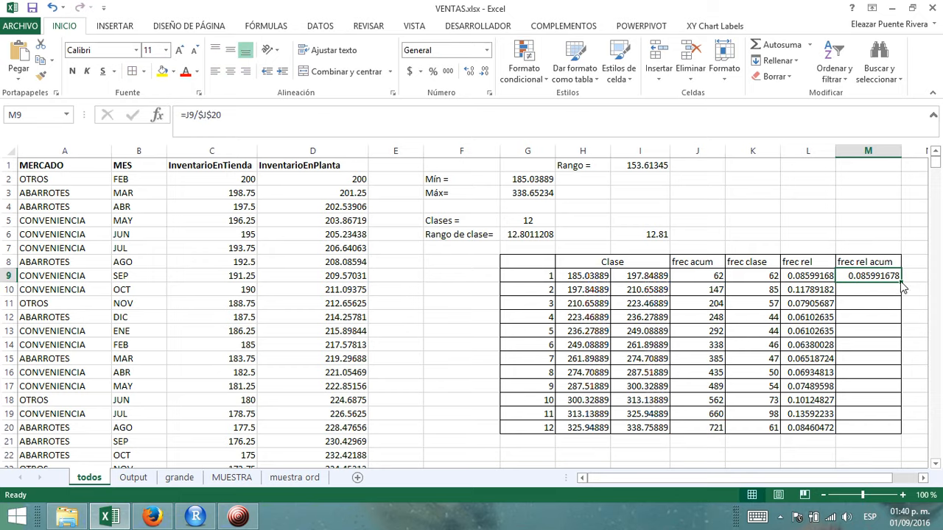
drag(901, 284, 907, 439)
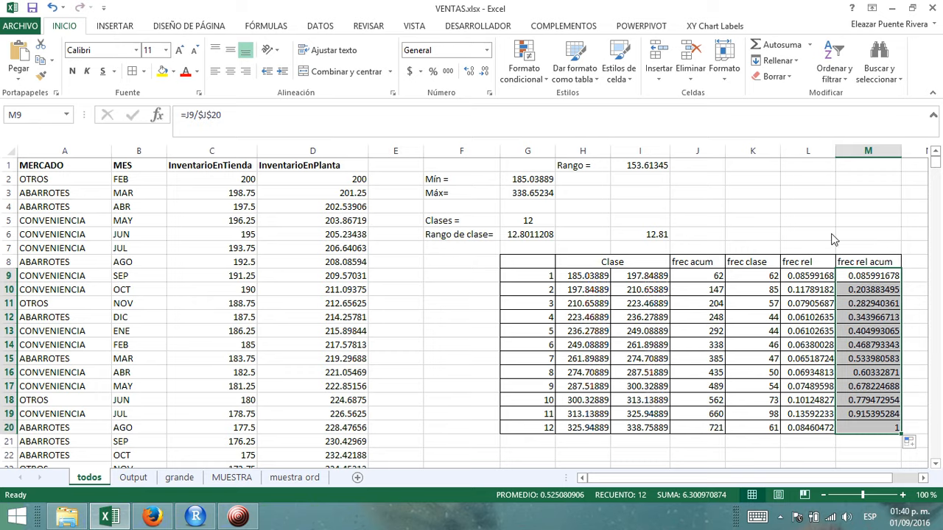
Plot the frec rel acum column M8:M20 as a basic 2D line chart to view its shape, and delete the chart.
click(867, 265)
drag(865, 267, 872, 428)
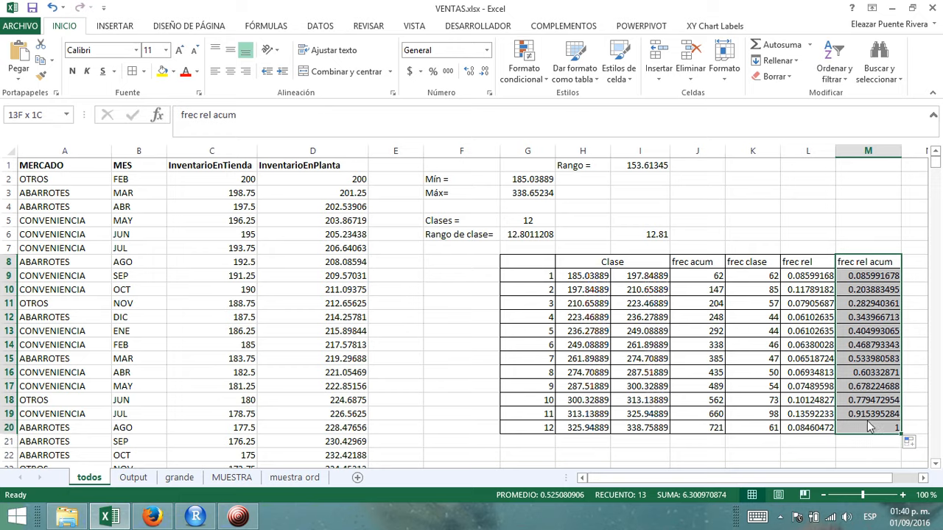
click(105, 26)
click(400, 60)
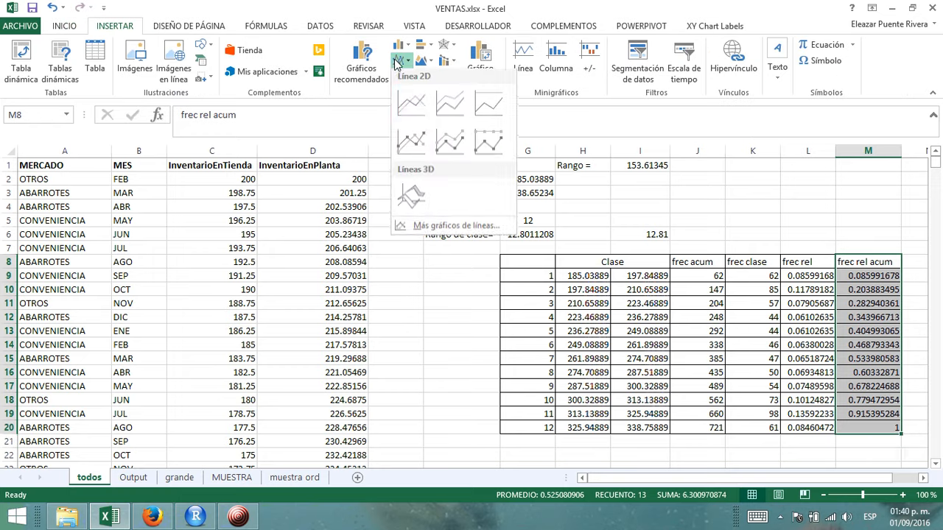
click(413, 109)
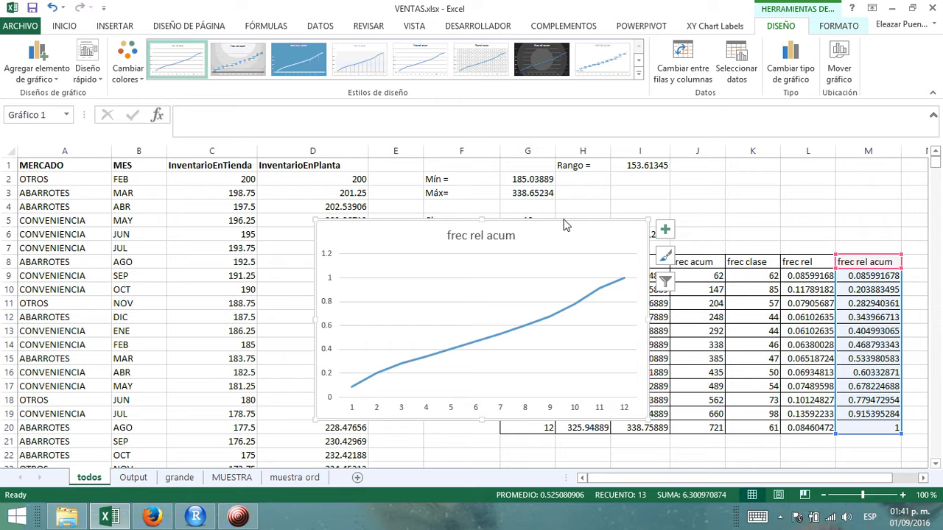
key(Delete)
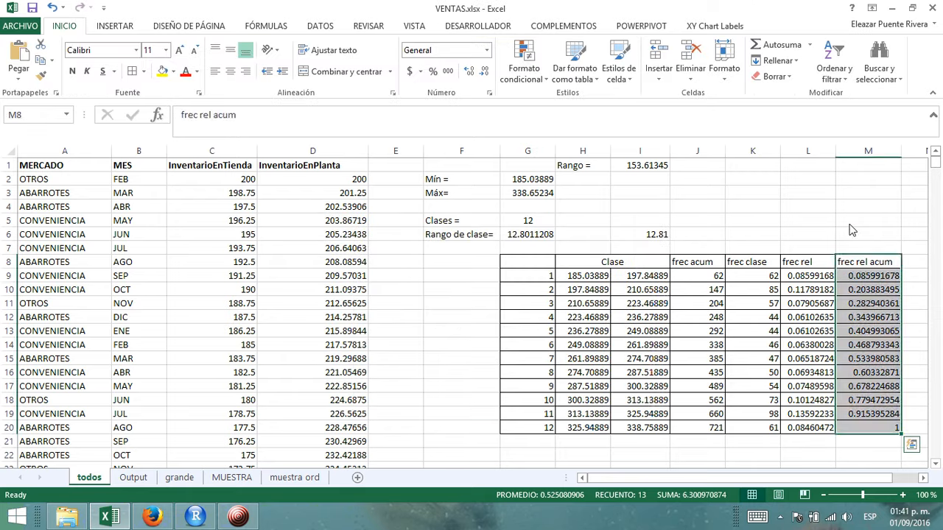
click(810, 207)
Enter the heading "Marca de clase" in H23 below the frequency table and widen column H to fit it.
click(936, 464)
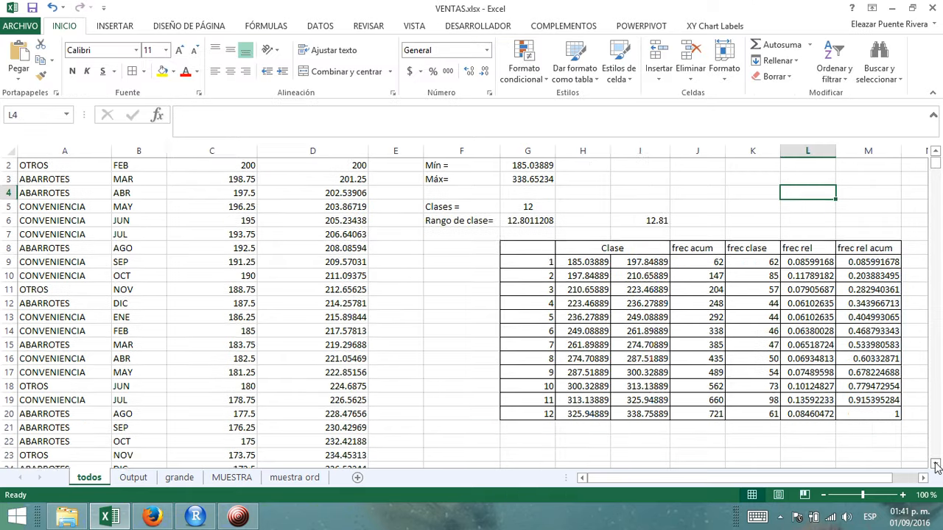
click(936, 464)
click(935, 464)
click(935, 465)
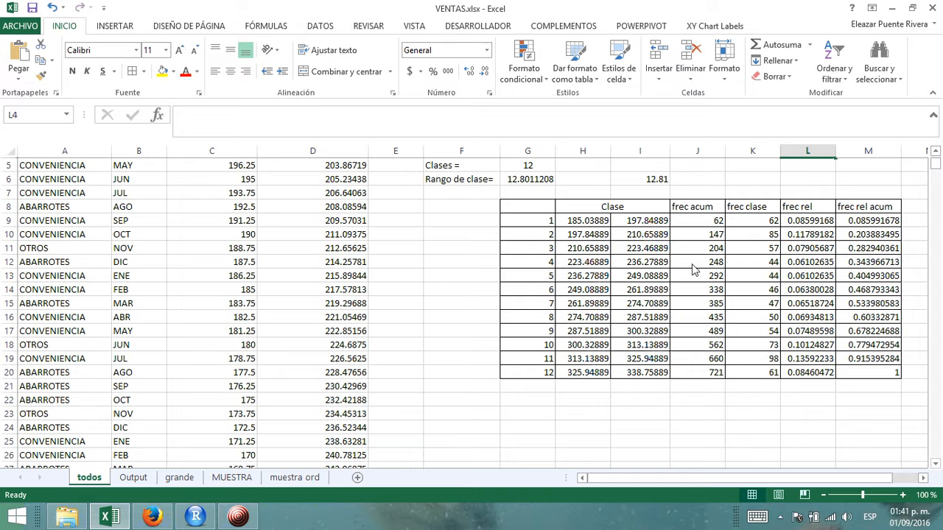
click(922, 478)
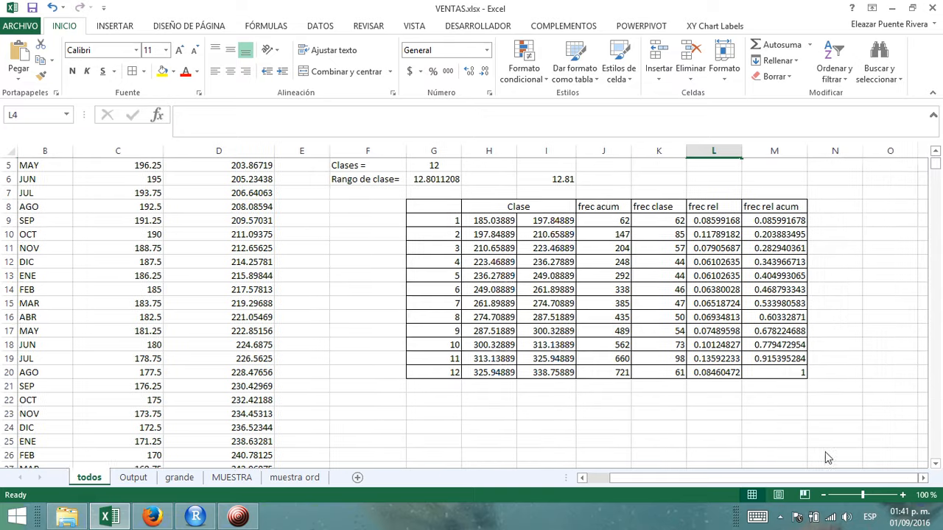
click(936, 464)
click(936, 464)
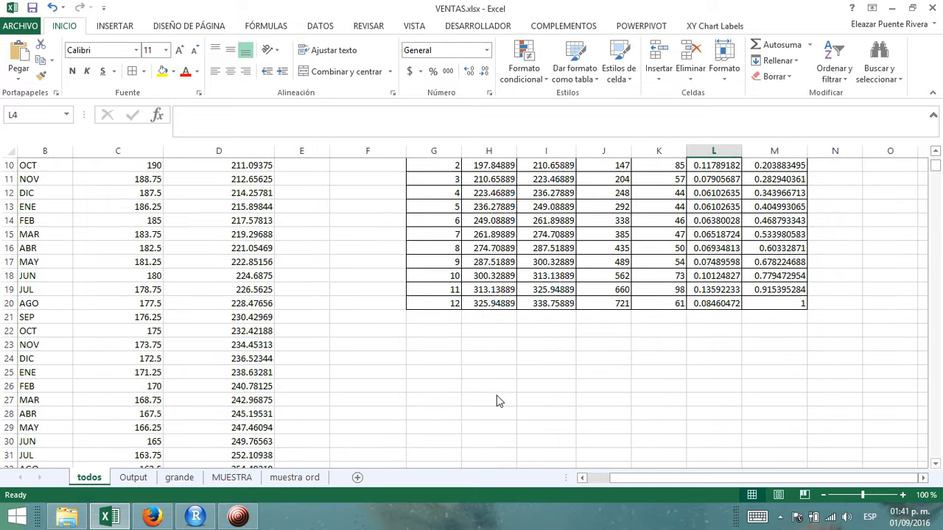
click(487, 345)
text(Marca de c)
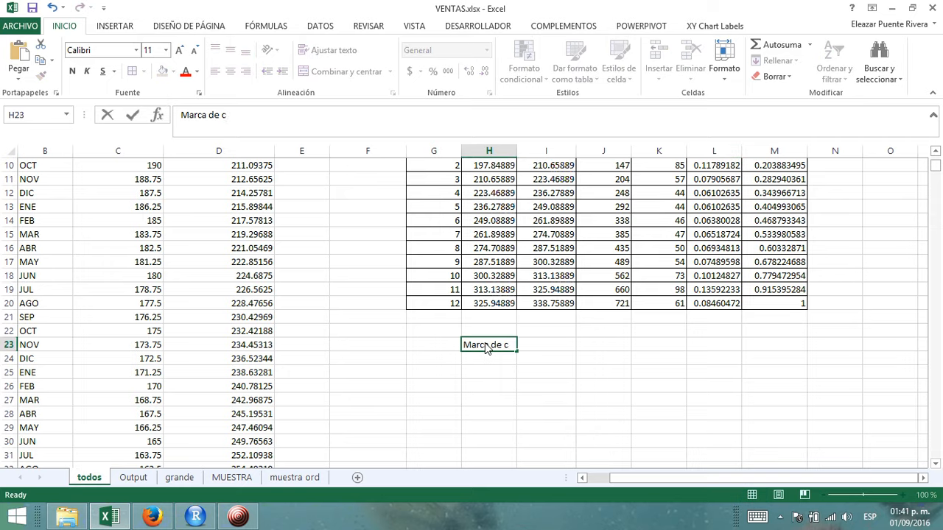
text(clase)
key(Return)
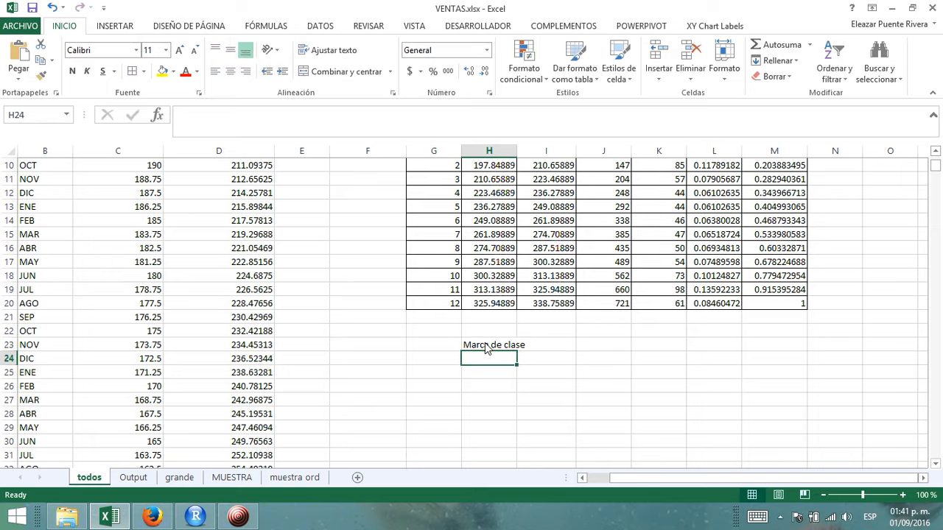
drag(517, 153, 530, 152)
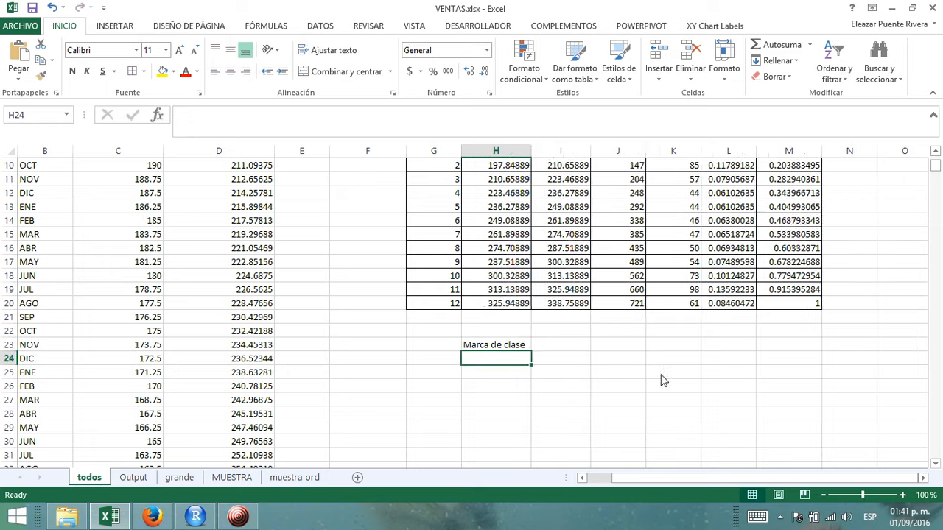
scroll(812, 356, up, 2)
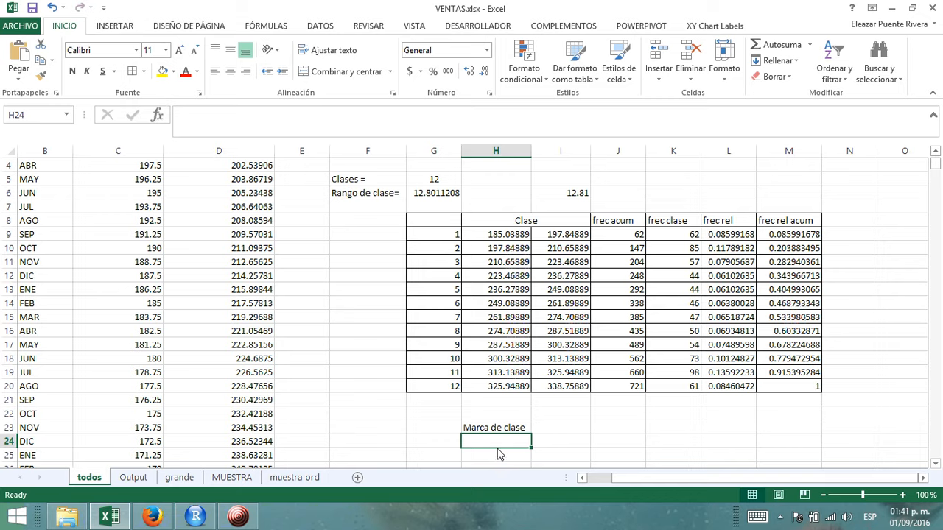
Calculate the first class mark in H24 with =PROMEDIO(H9:I9) and fill the formula down column H.
text(=promedio()
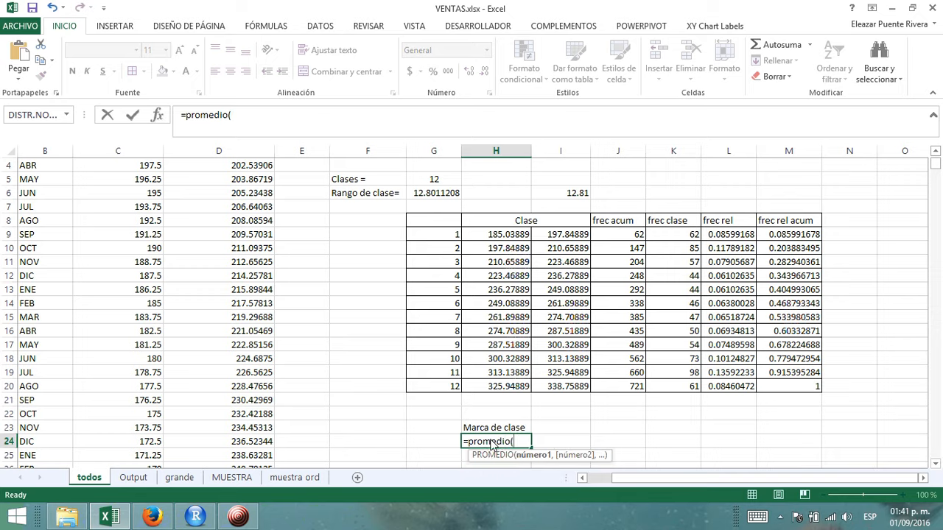
drag(501, 236, 551, 239)
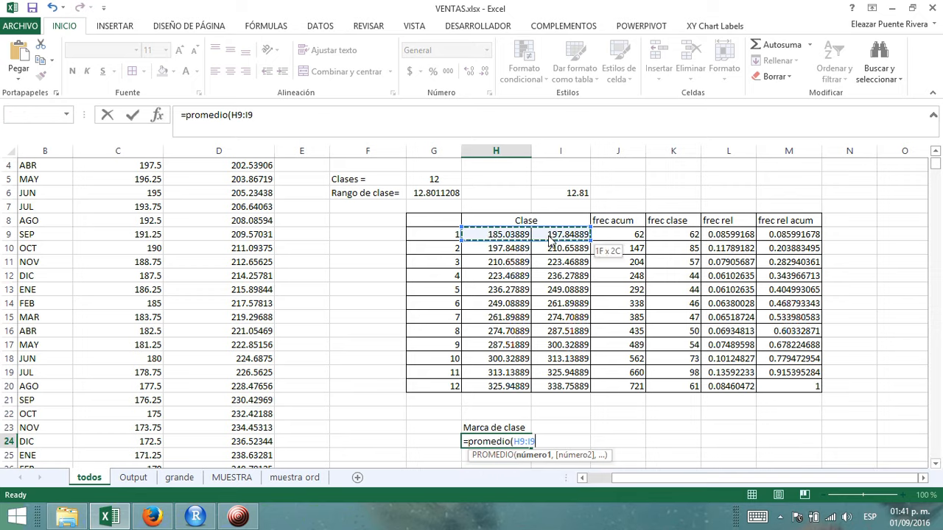
text())
key(Return)
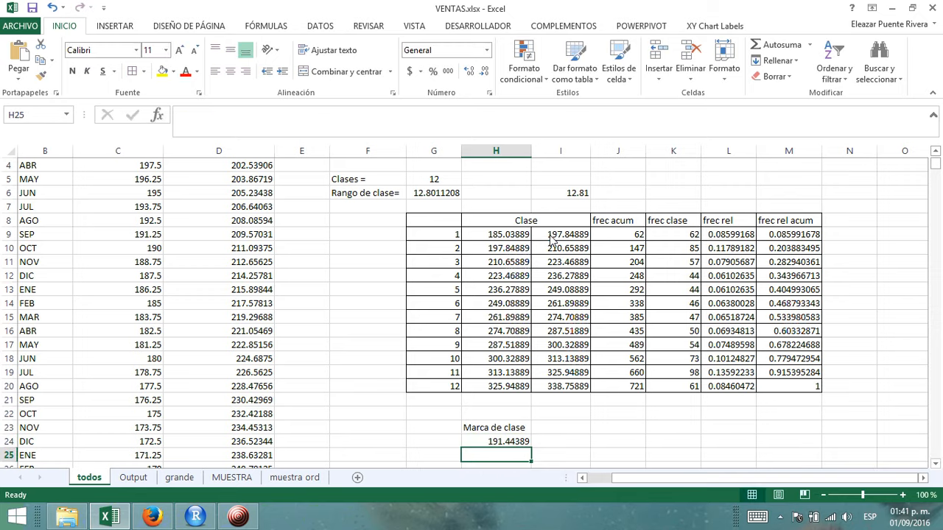
click(501, 442)
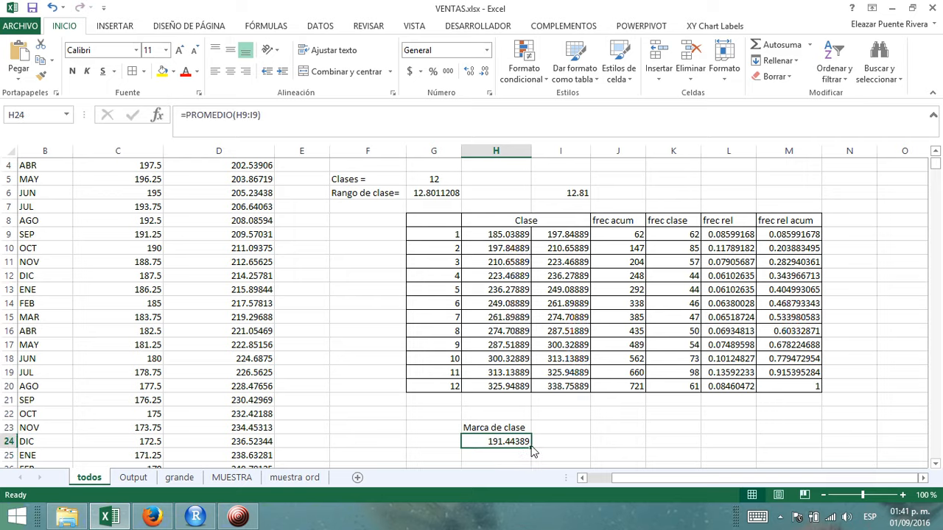
mouse_move(531, 448)
mouse_down()
mouse_move(533, 508)
mouse_move(532, 446)
mouse_up()
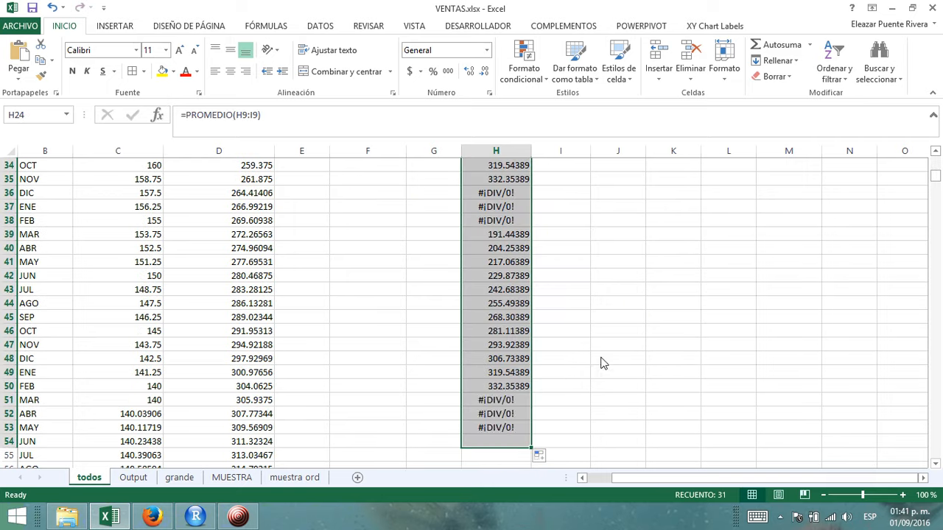
Clear the surplus class mark formulas below the twelfth class, covering the range H36:I50.
scroll(601, 361, up, 2)
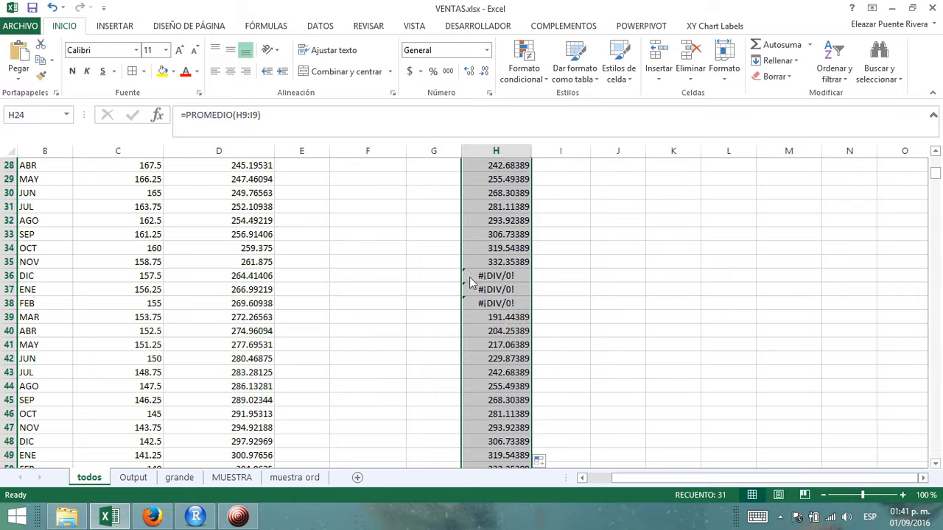
drag(460, 278, 589, 487)
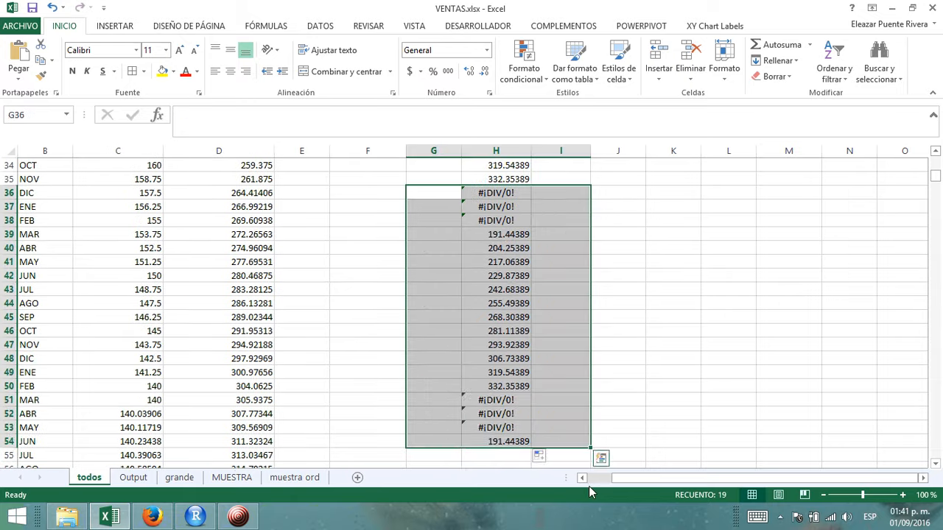
key(Home)
scroll(730, 250, up, 5)
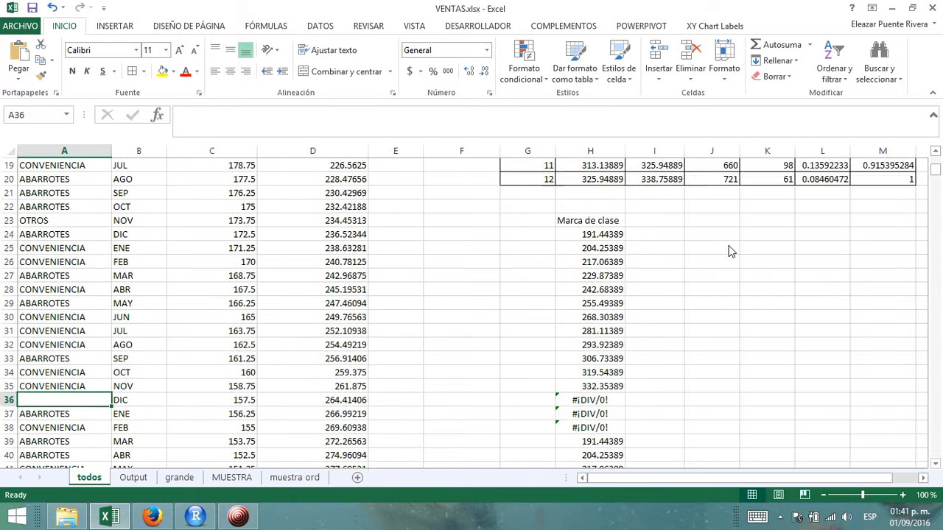
scroll(728, 251, down, 1)
scroll(559, 319, down, 1)
drag(560, 321, 644, 487)
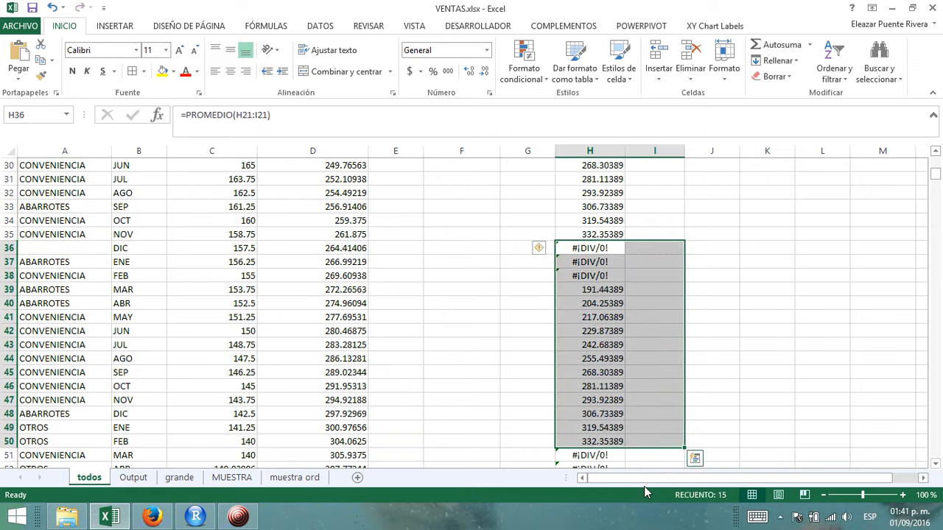
key(Delete)
Clear the remaining surplus formulas in H51:H54, leaving only the twelve class marks.
scroll(601, 394, down, 2)
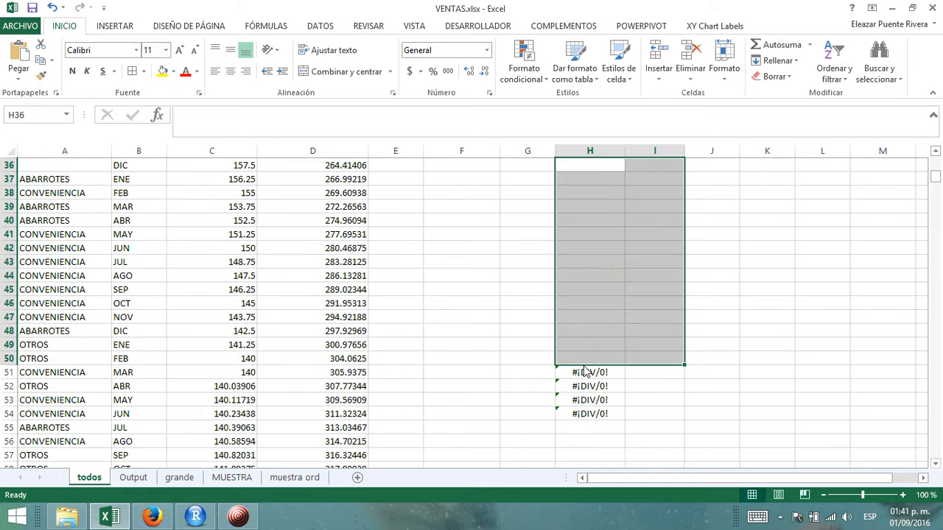
drag(581, 365, 586, 420)
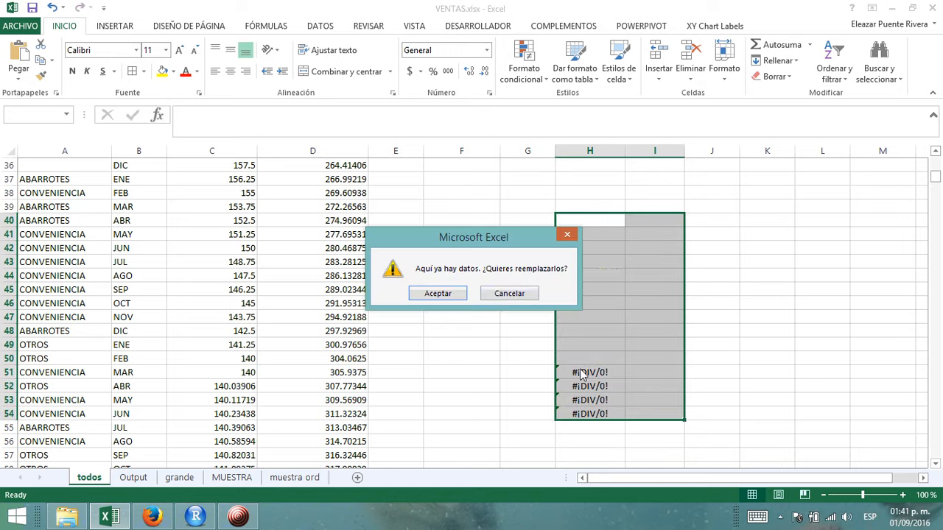
click(510, 293)
drag(589, 359, 593, 447)
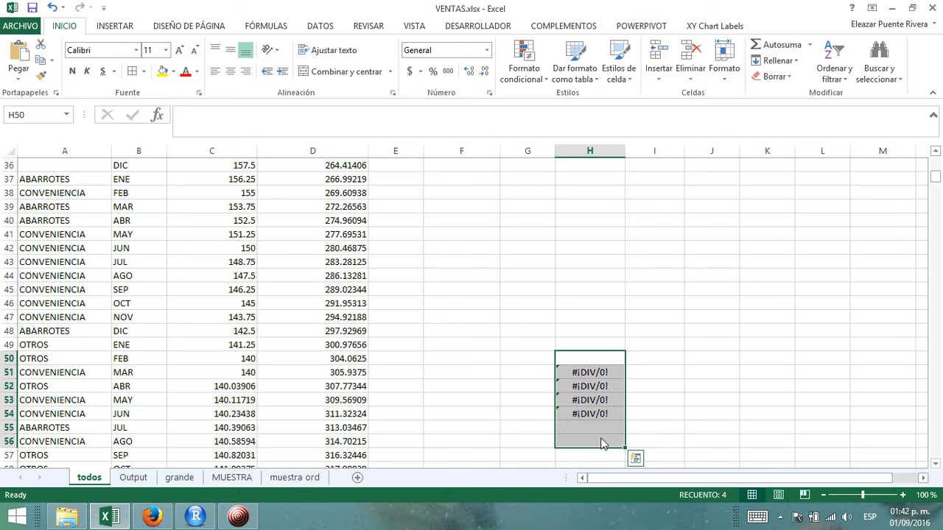
key(Delete)
scroll(617, 436, up, 5)
scroll(691, 311, up, 5)
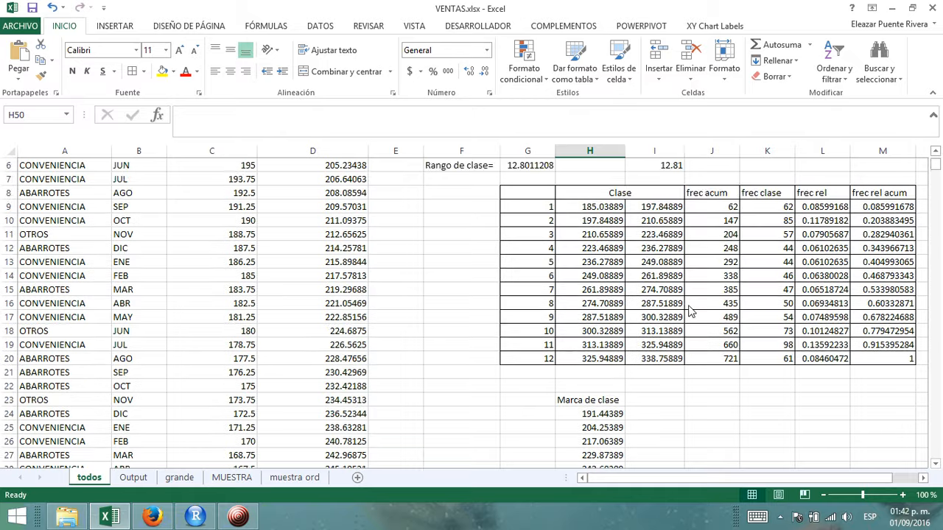
Add the frec clase column beside the class marks by linking I23 to K8 and filling the formula down through I35.
scroll(688, 308, down, 1)
click(652, 361)
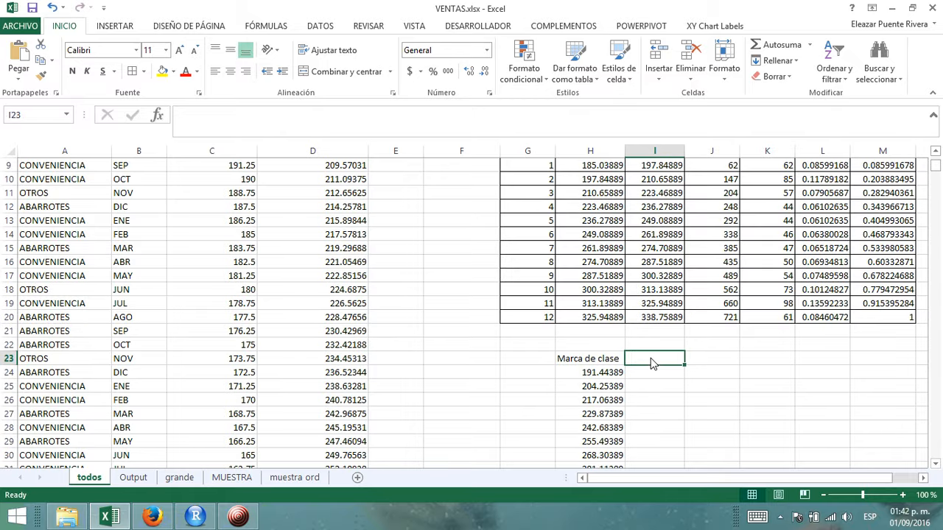
text(=)
scroll(898, 280, up, 2)
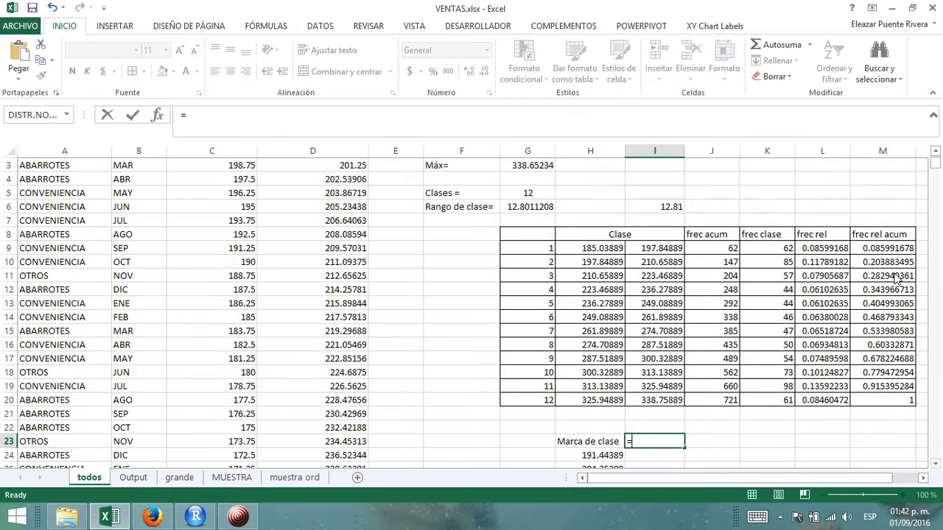
scroll(897, 280, down, 1)
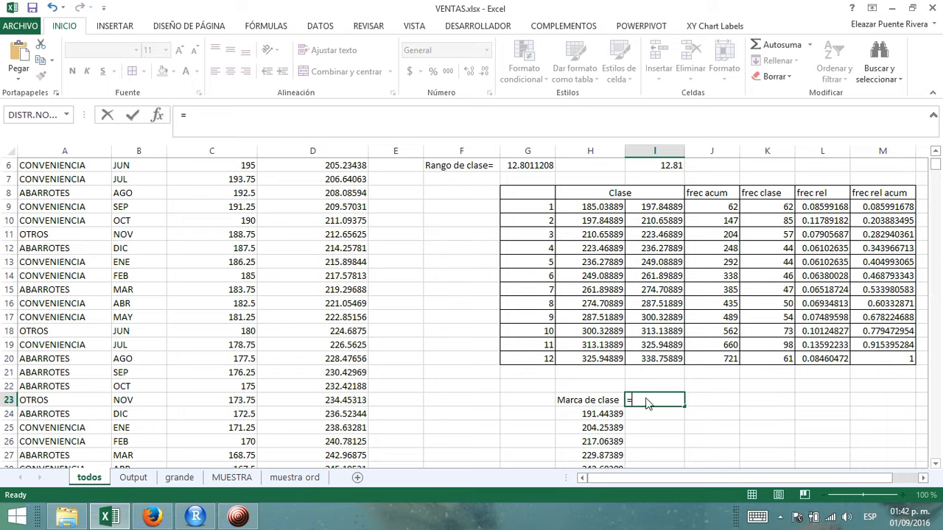
click(772, 198)
key(Return)
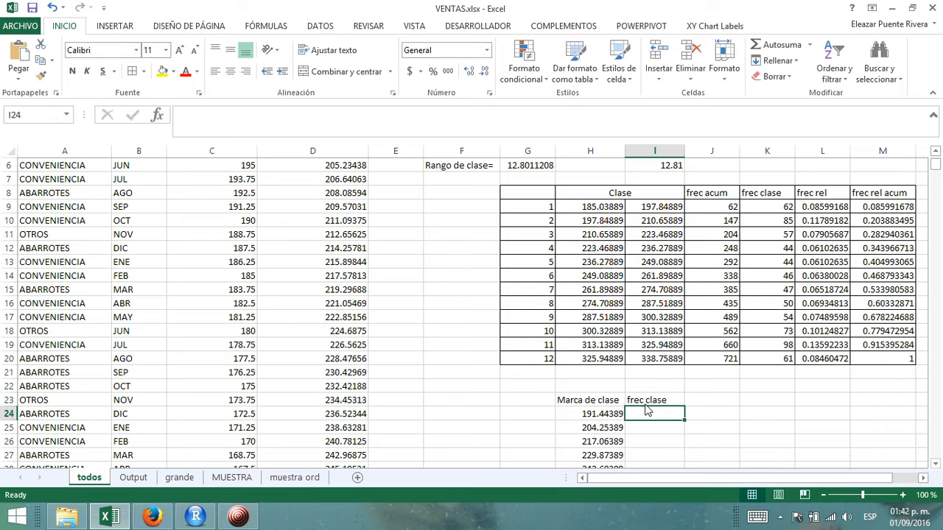
click(646, 403)
mouse_move(684, 411)
mouse_down()
mouse_move(700, 516)
mouse_move(678, 516)
mouse_move(693, 458)
mouse_move(685, 423)
mouse_up()
click(767, 386)
Try plotting the Marca de clase and frec clase table H23:I35 as a clustered 2D bar chart, and delete the chart.
drag(597, 253, 667, 417)
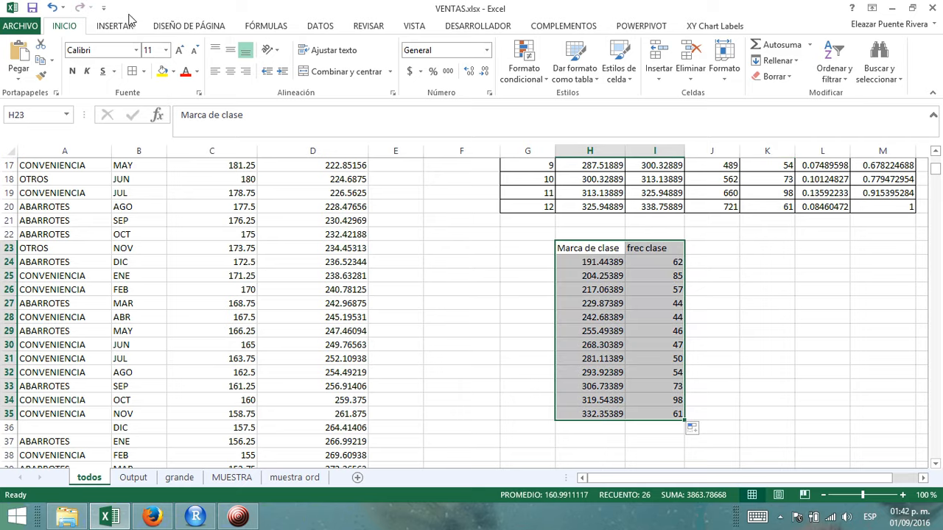
click(111, 27)
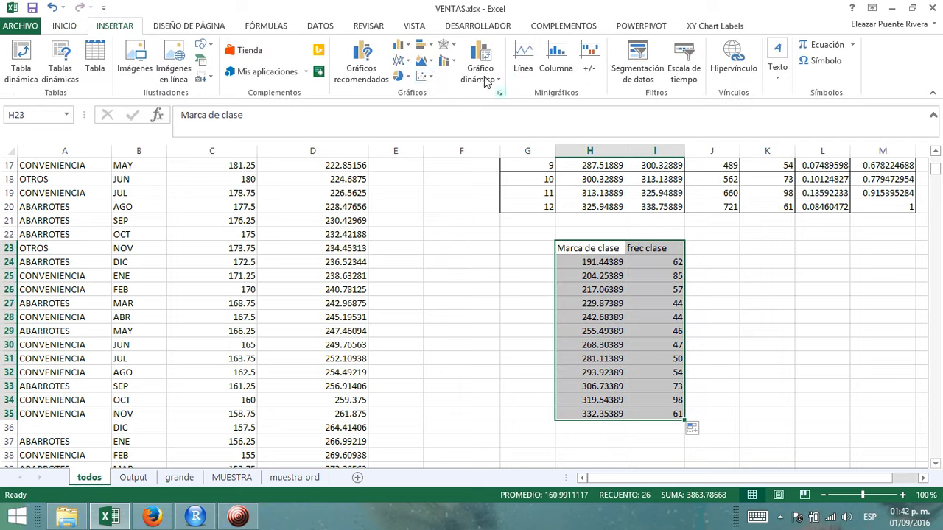
click(425, 46)
click(438, 95)
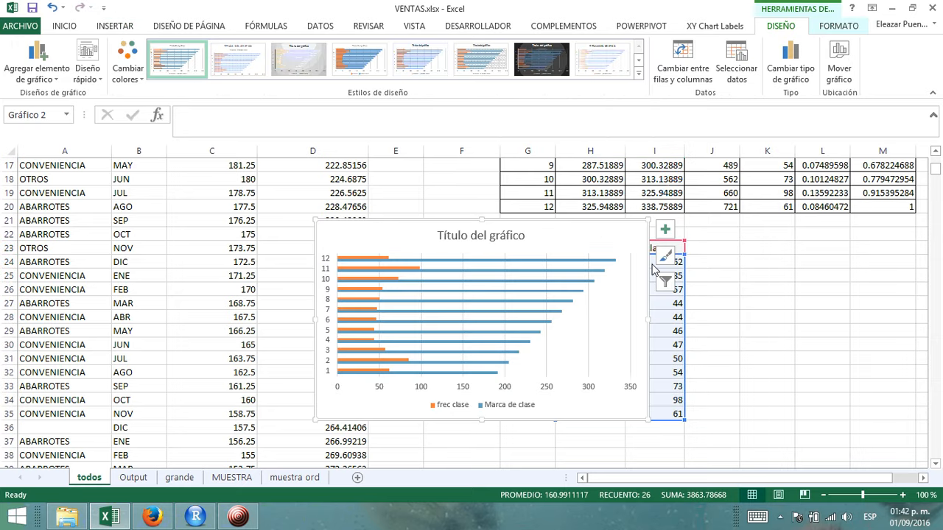
click(665, 230)
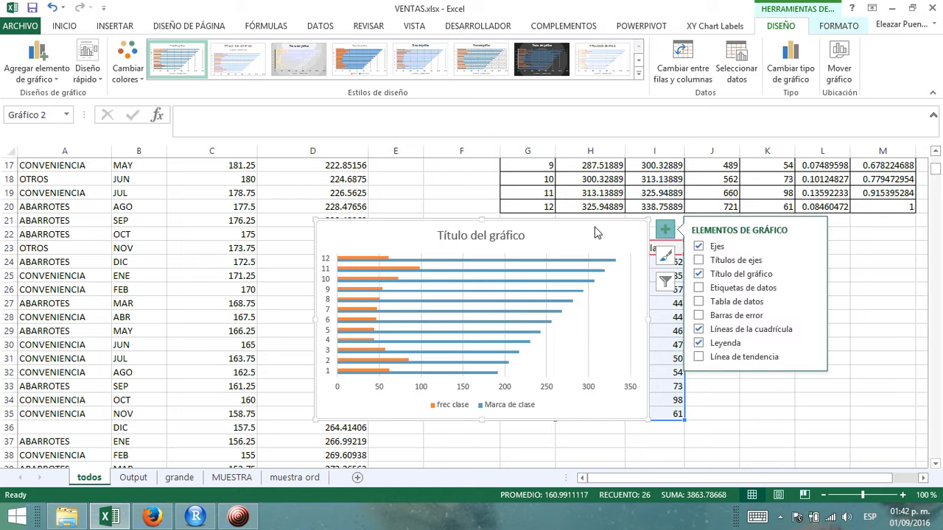
drag(594, 223, 596, 221)
key(Delete)
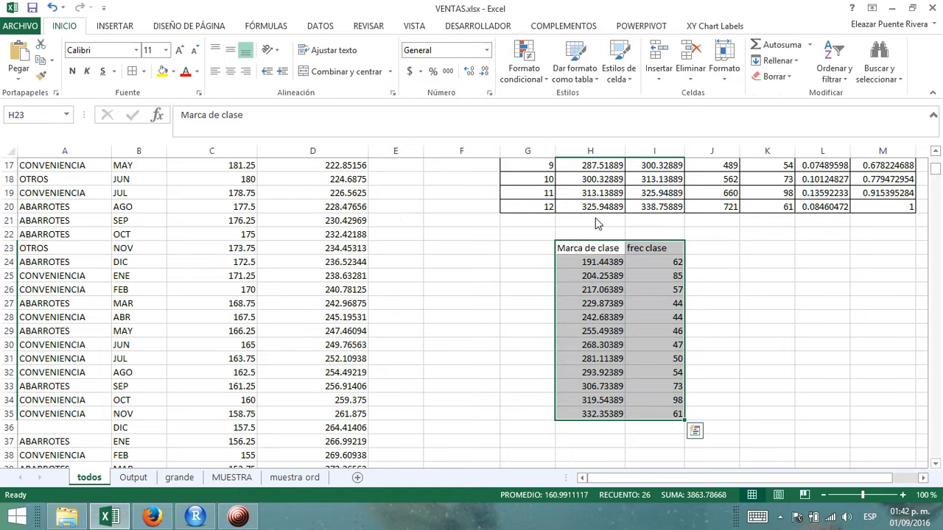
Plot the Marca de clase and frec clase table H23:I35 as a scatter chart with straight lines and markers.
click(767, 332)
click(605, 254)
drag(605, 255, 657, 417)
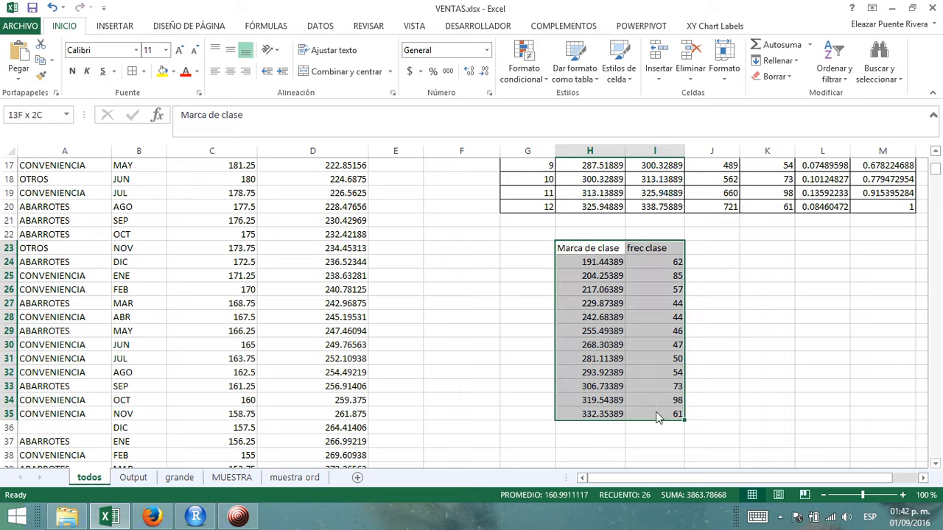
click(114, 28)
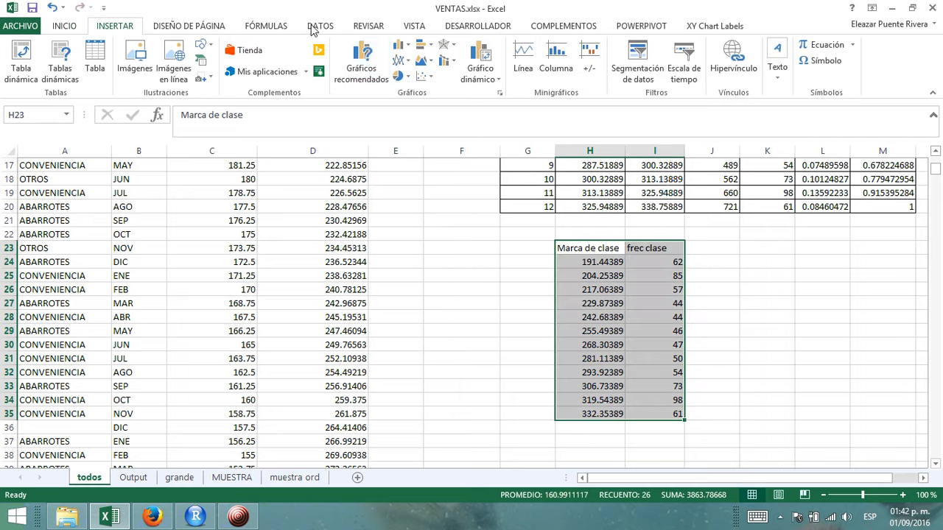
click(426, 76)
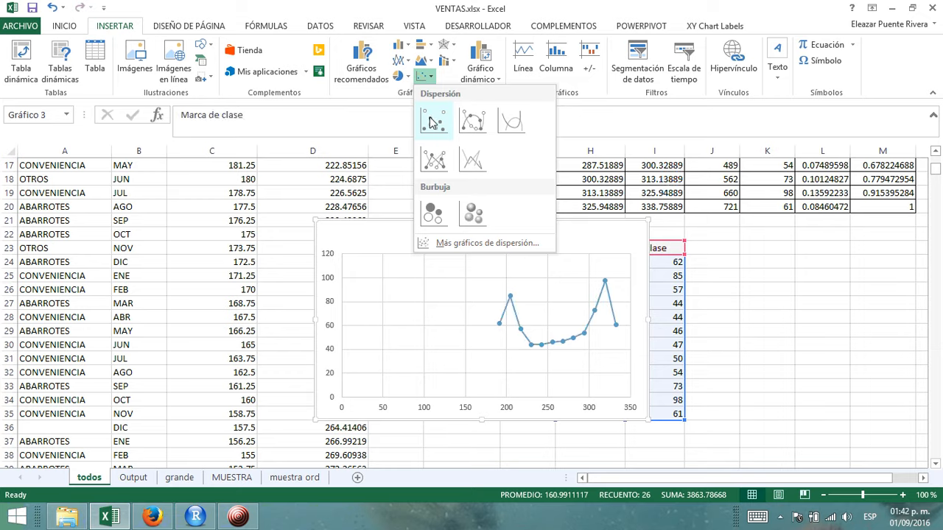
click(434, 159)
click(811, 317)
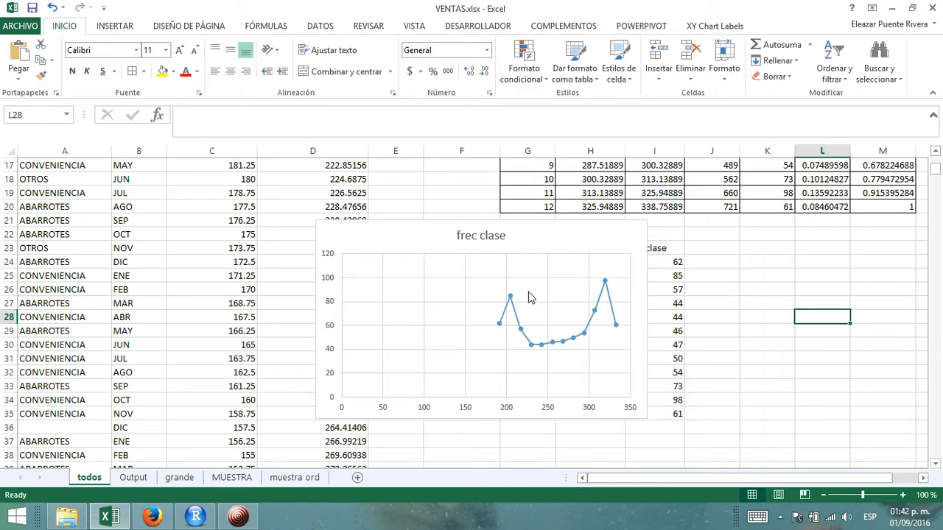
Move the frec clase scatter chart directly below the class mark table so the data is uncovered, and review the sheet.
drag(394, 222, 526, 438)
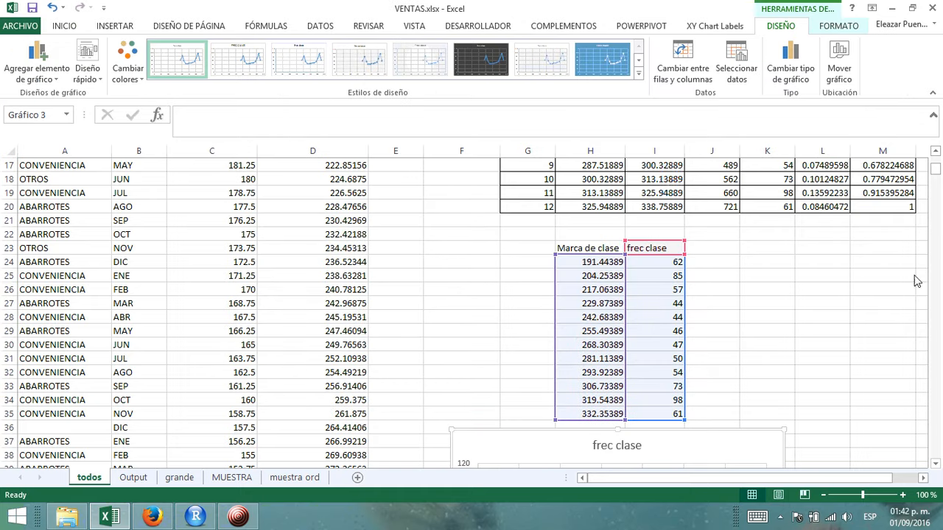
scroll(869, 364, down, 3)
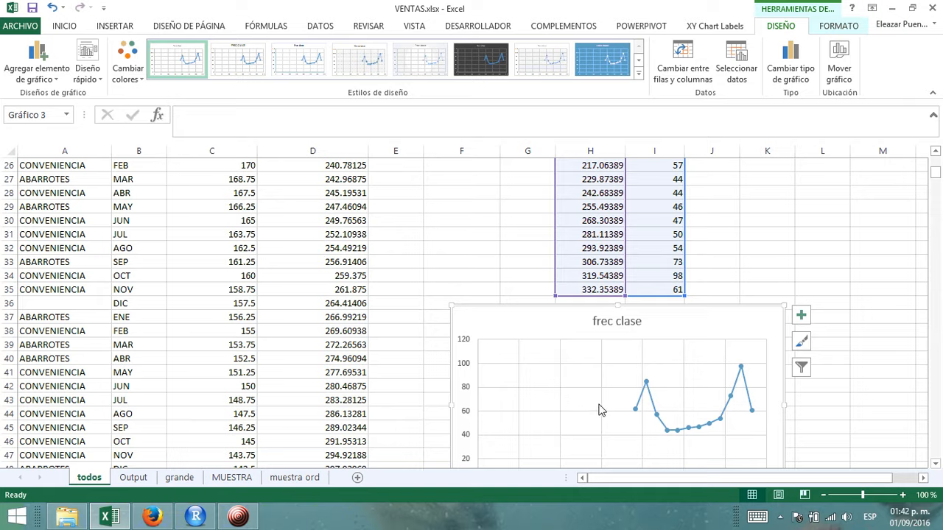
scroll(869, 258, down, 1)
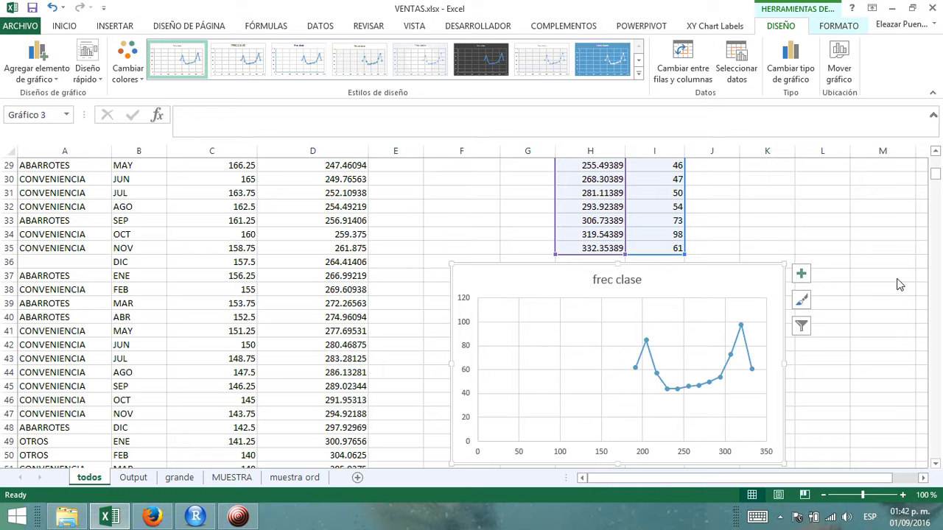
scroll(898, 285, up, 9)
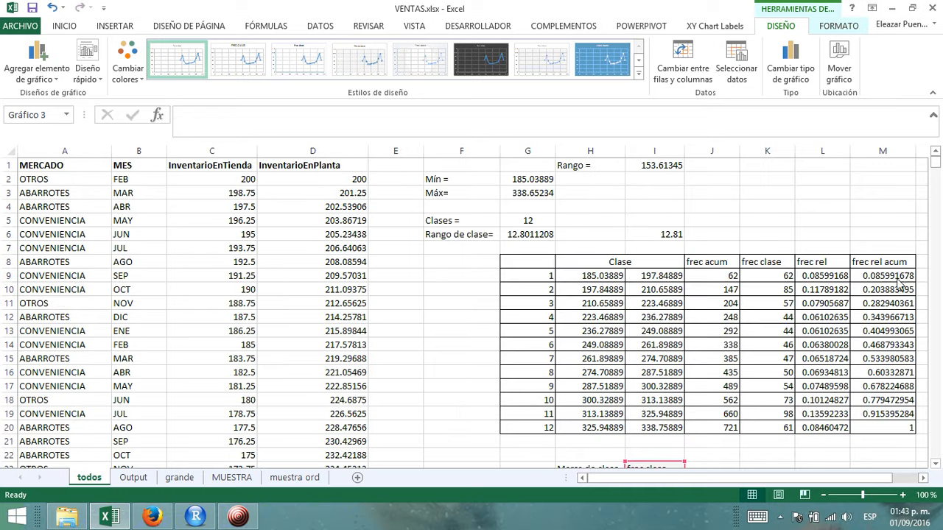